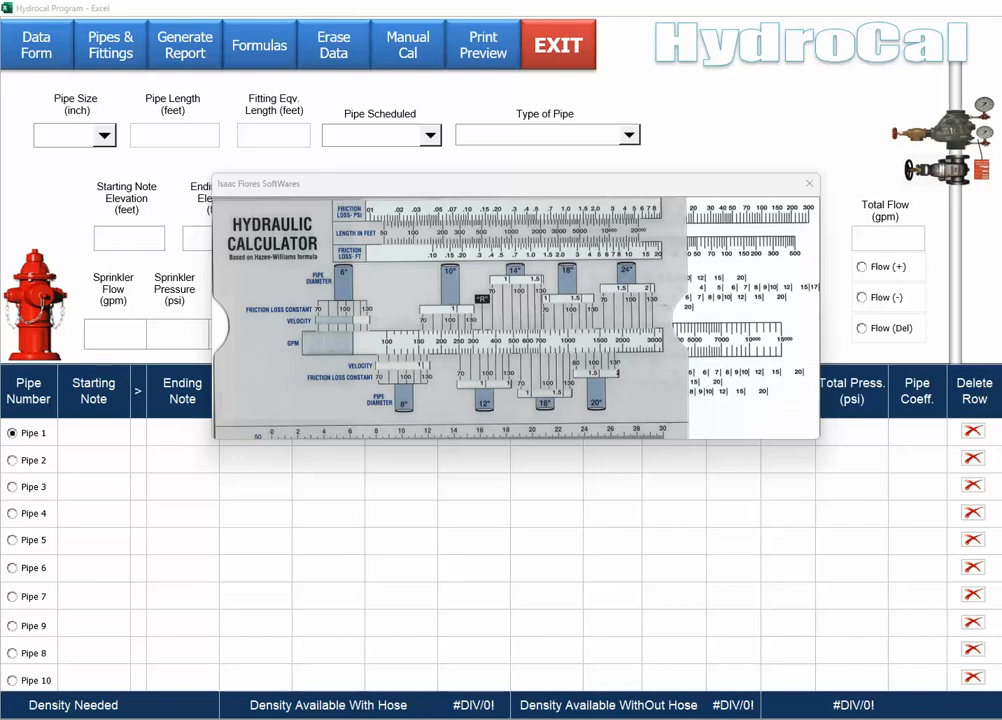
Close the hydraulic calculator and advance the HydroCal Data Form to the Pipes and Fittings step.
left_click(808, 185)
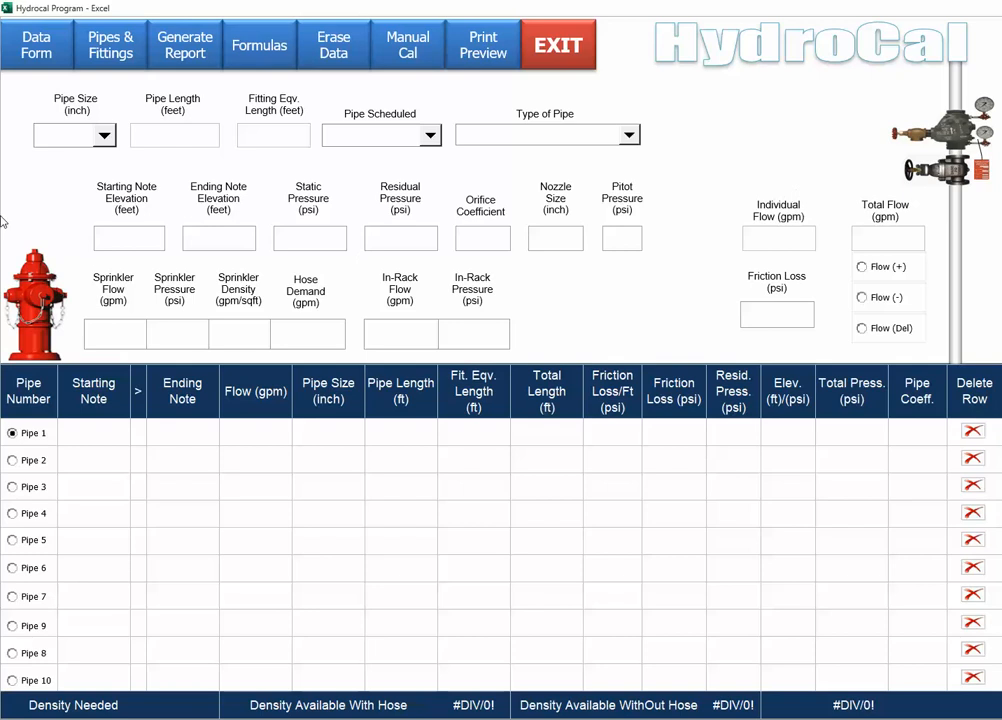
left_click(35, 48)
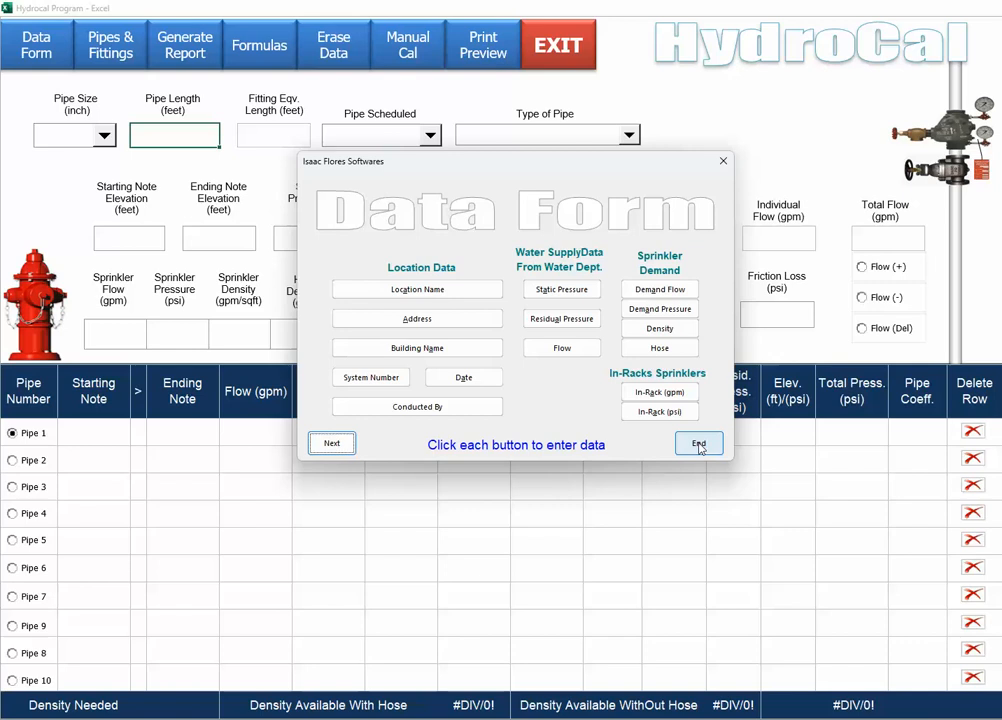
left_click(333, 452)
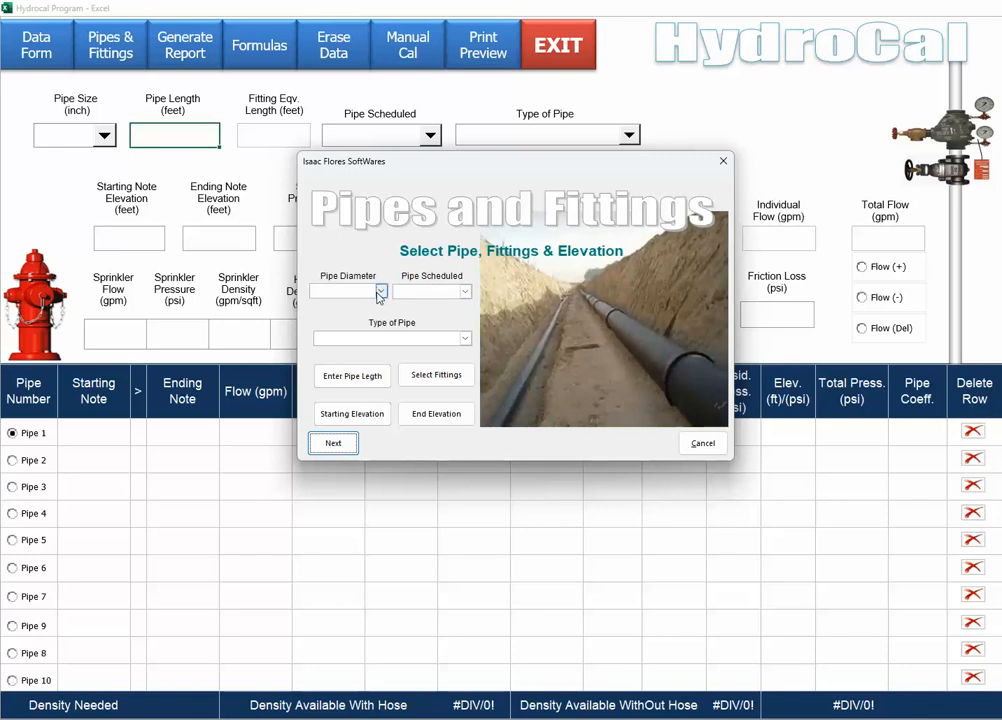
Look at the fitting selection without saving it, then continue to Site Water Flow Testing.
left_click(432, 386)
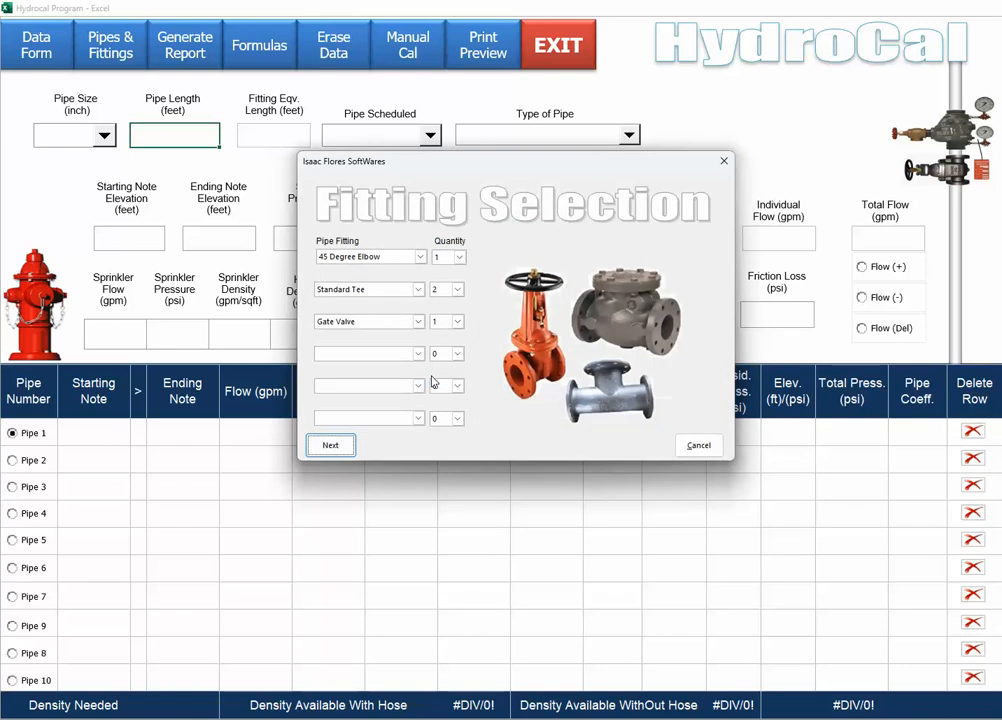
left_click(698, 448)
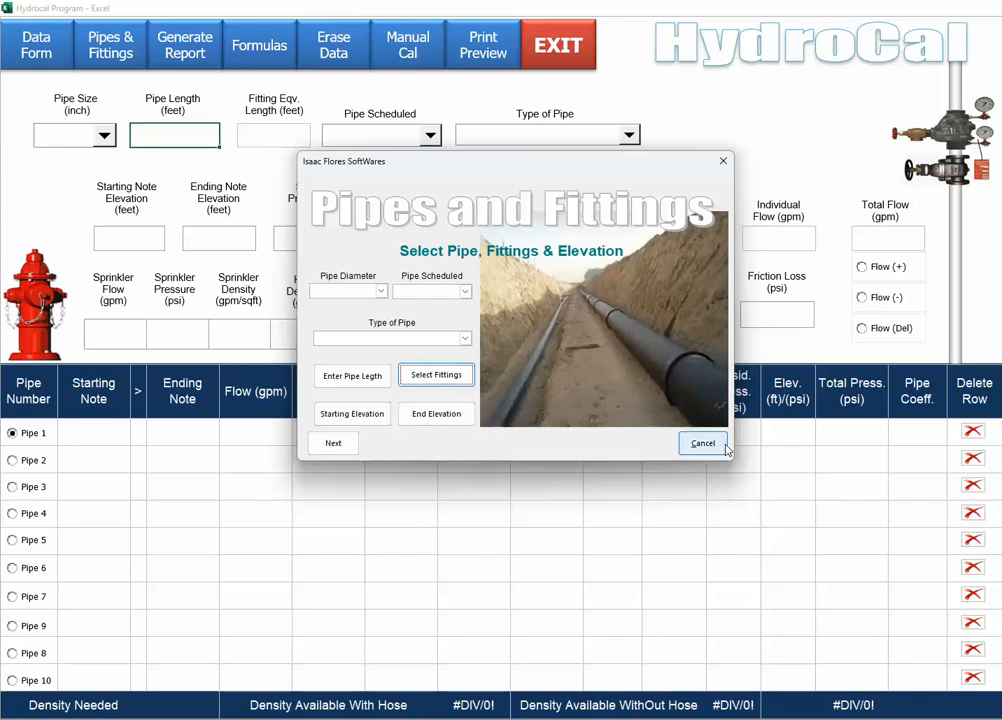
left_click(327, 446)
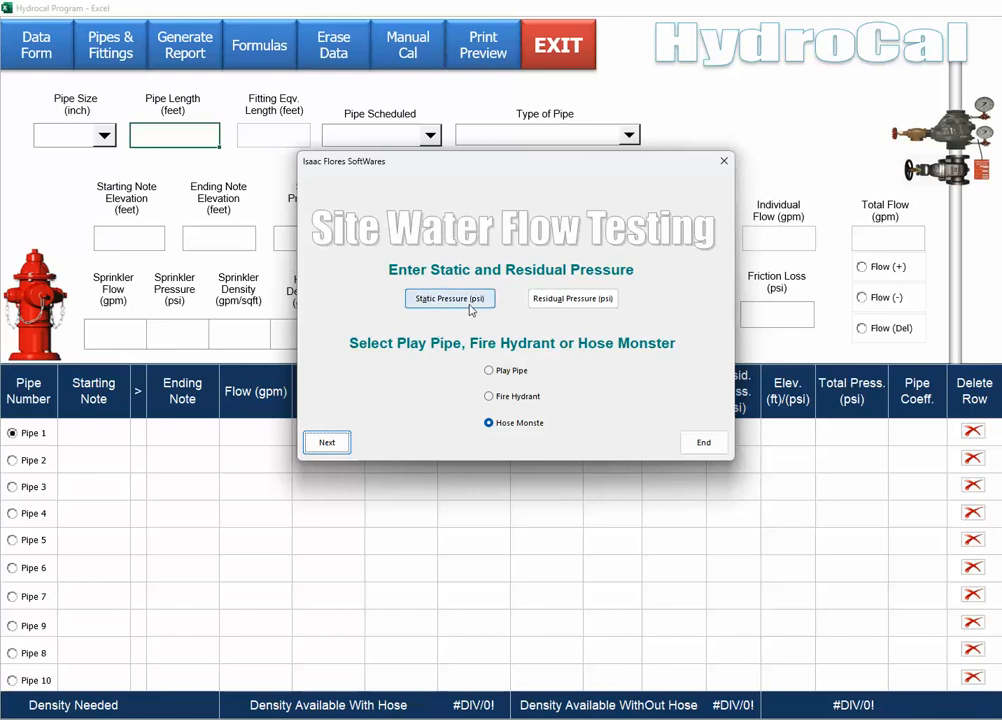
Preview the Play Pipe orifice, Fire Hydrant coefficient and Hose Monster nozzle choices, cancelling each.
left_click(507, 376)
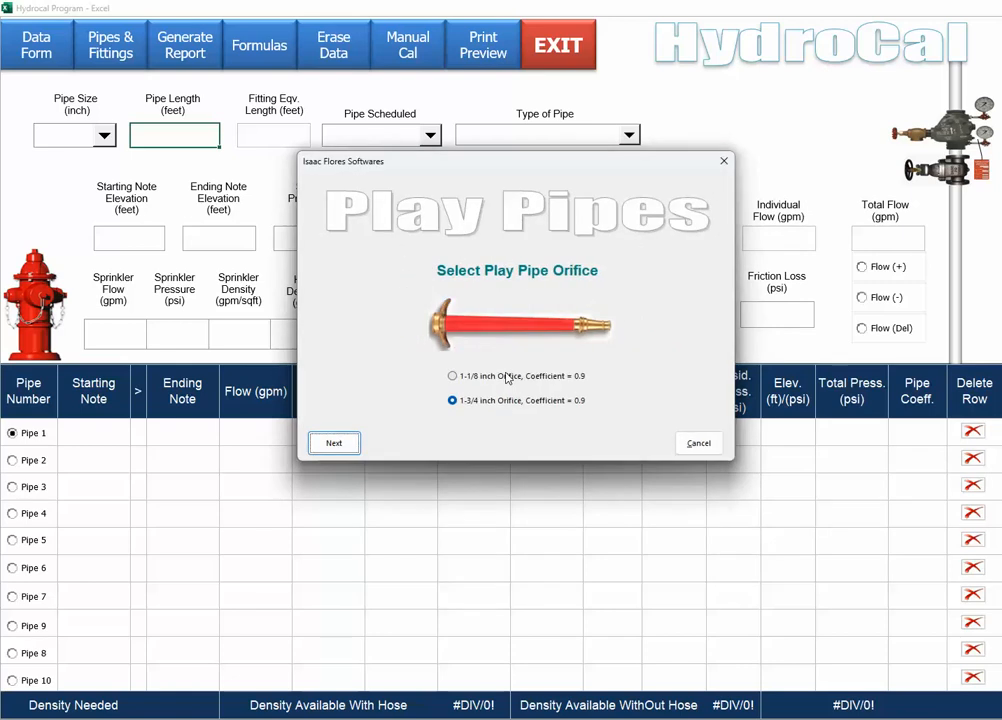
left_click(696, 441)
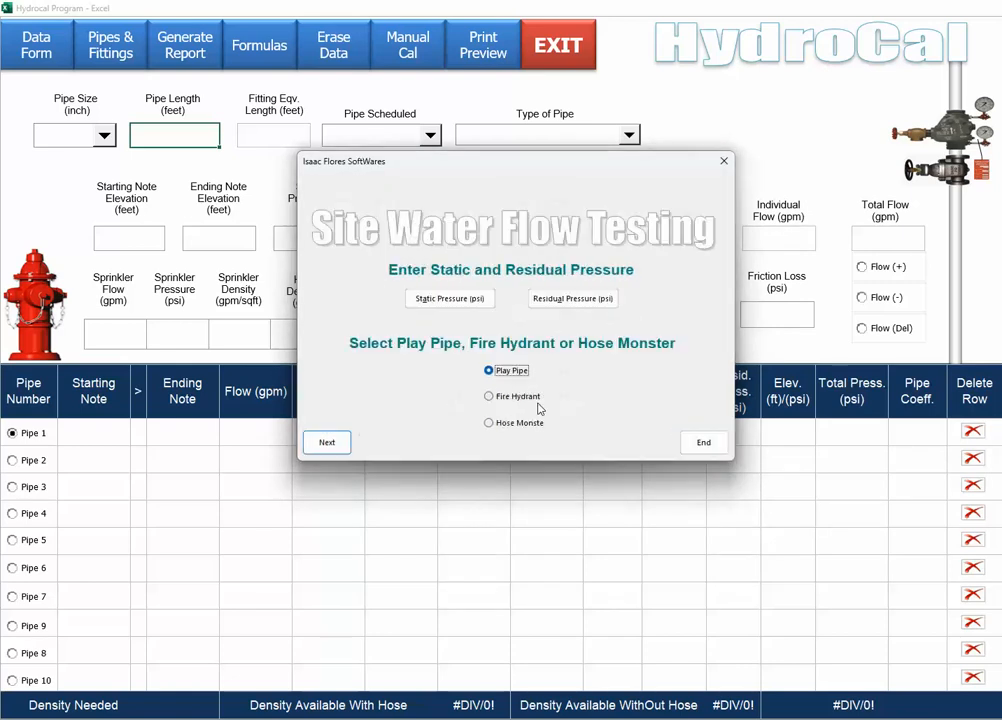
left_click(531, 399)
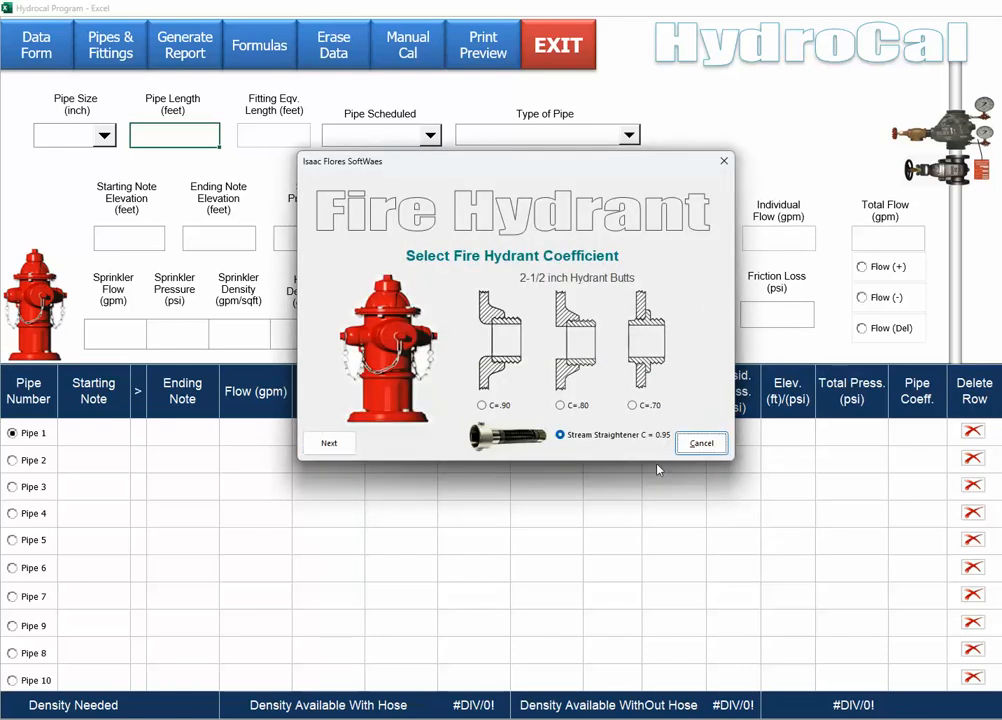
left_click(701, 443)
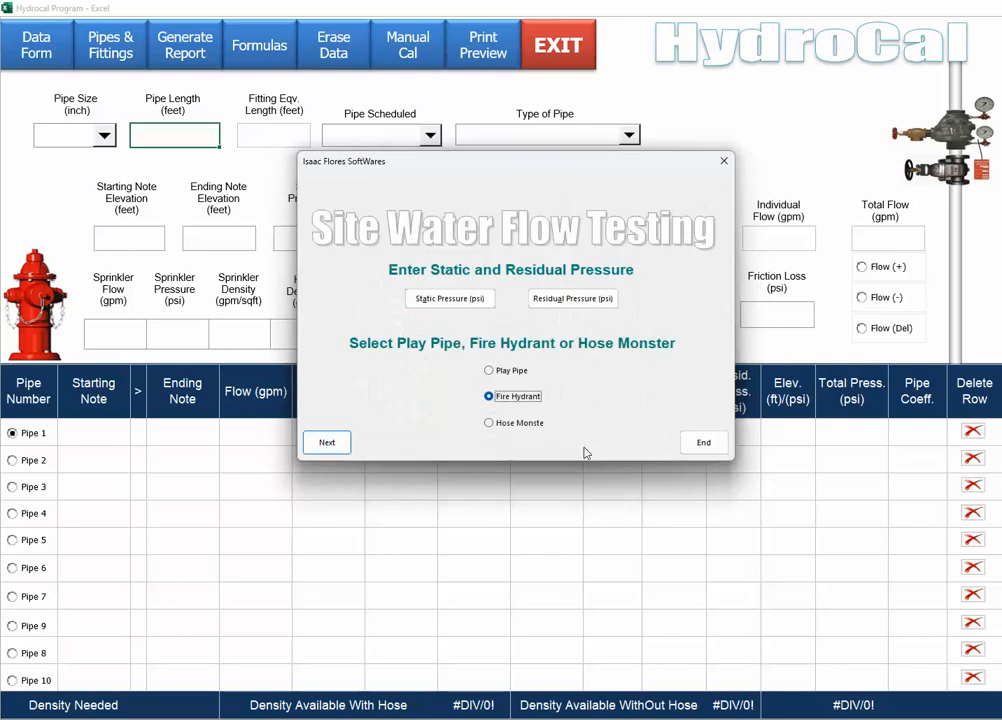
left_click(516, 428)
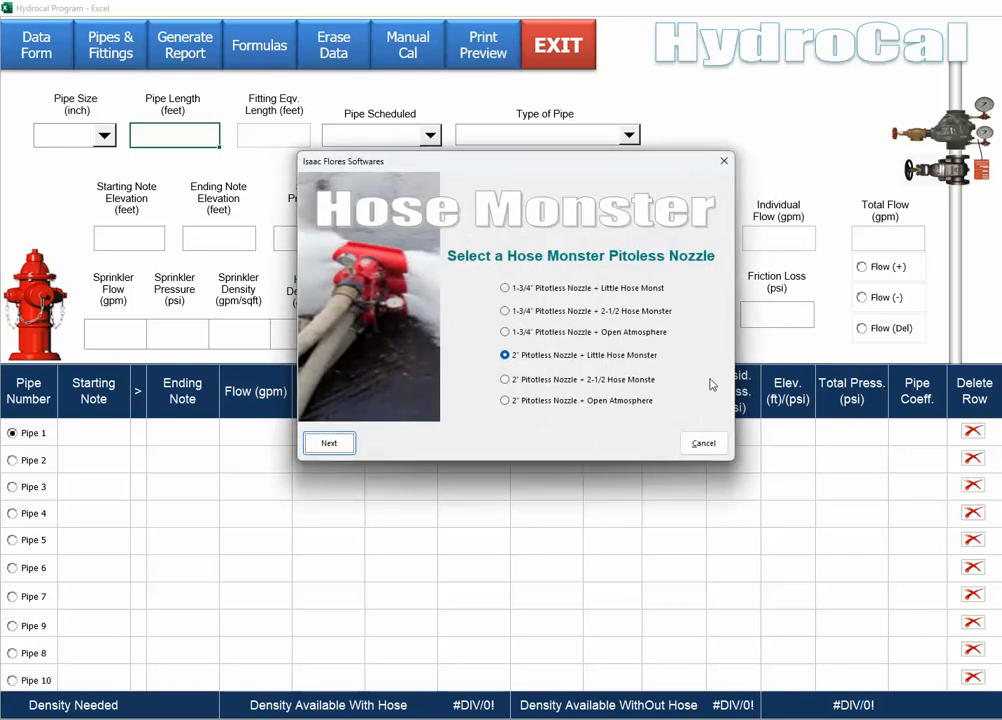
left_click(704, 445)
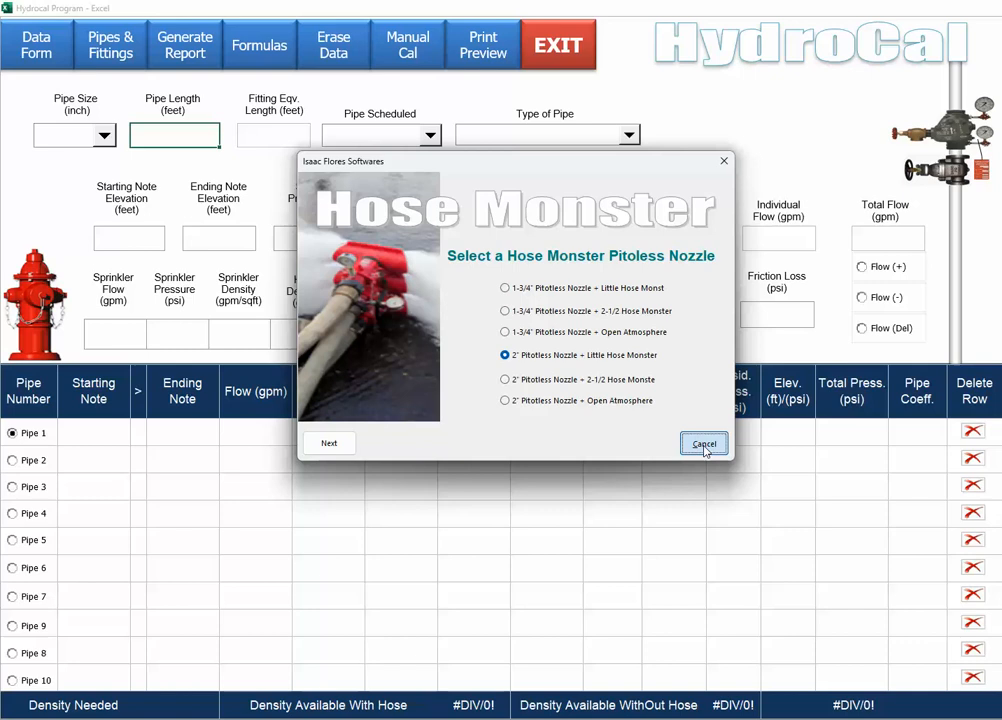
left_click(704, 445)
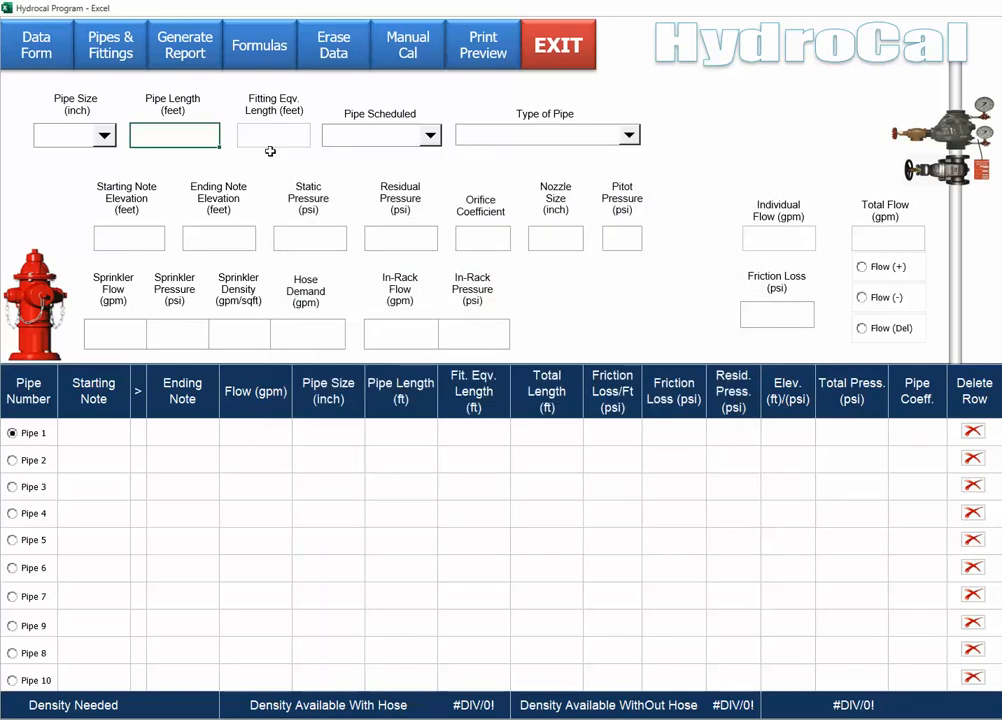
Generate the Hydrocal report with the friction loss vs sprinkler demand graph, review it, and go back.
left_click(185, 44)
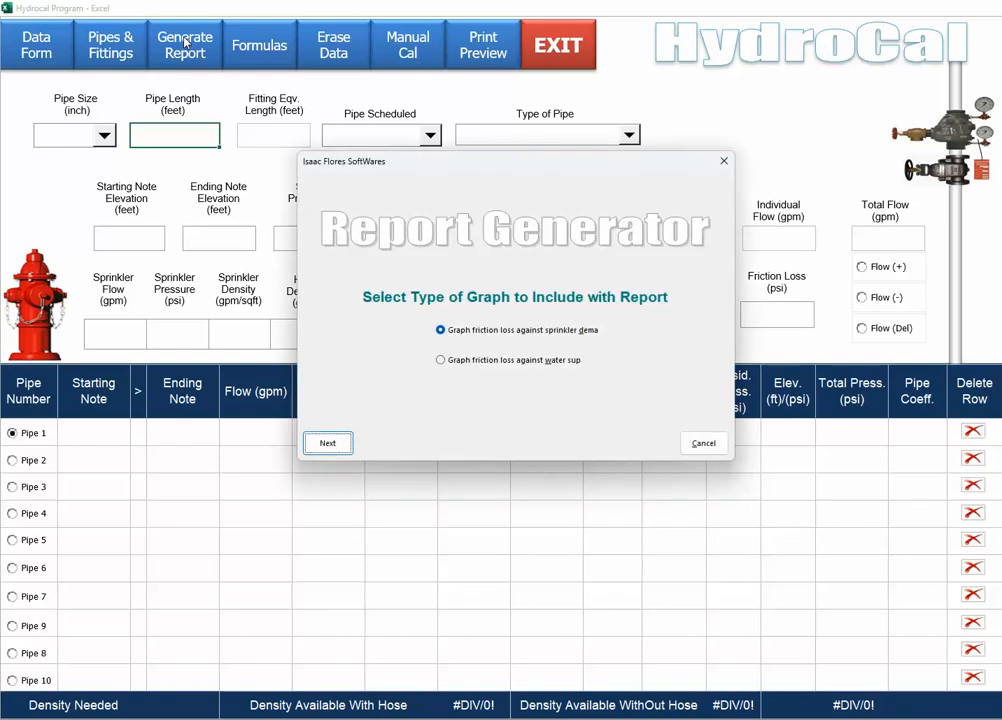
left_click(455, 332)
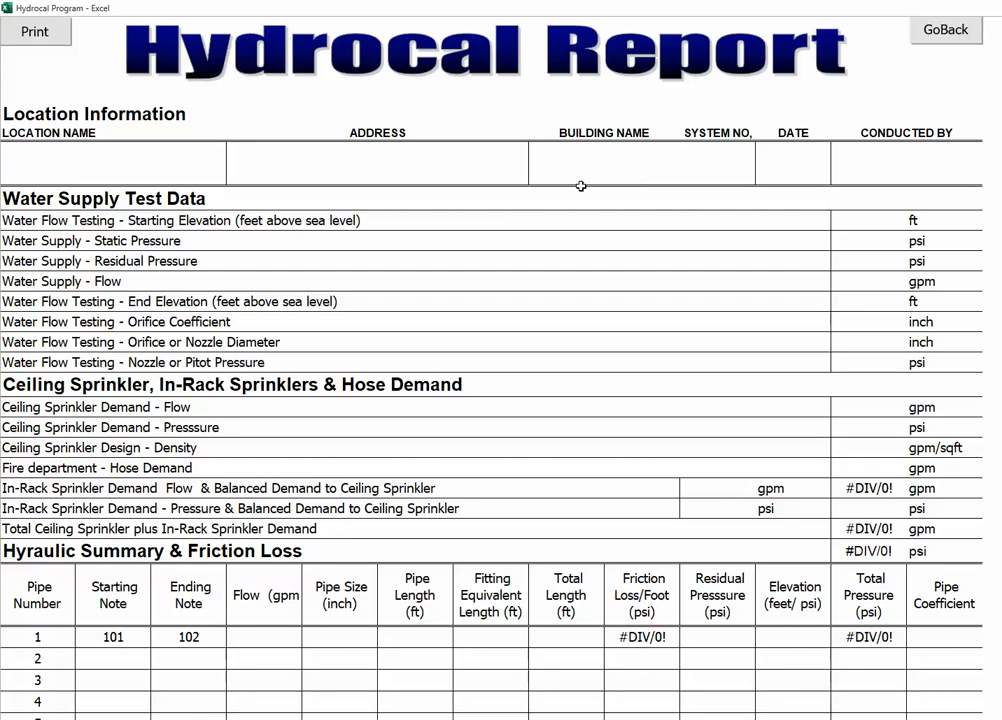
scroll(581, 186, "down", 1)
scroll(581, 186, "down", 14)
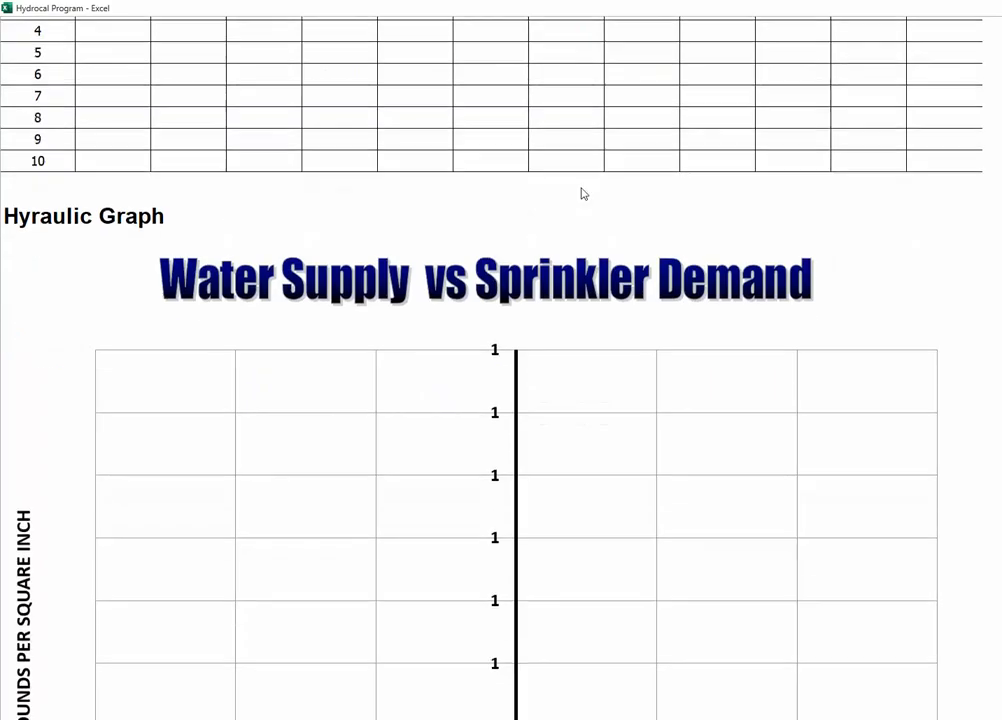
scroll(583, 194, "down", 4)
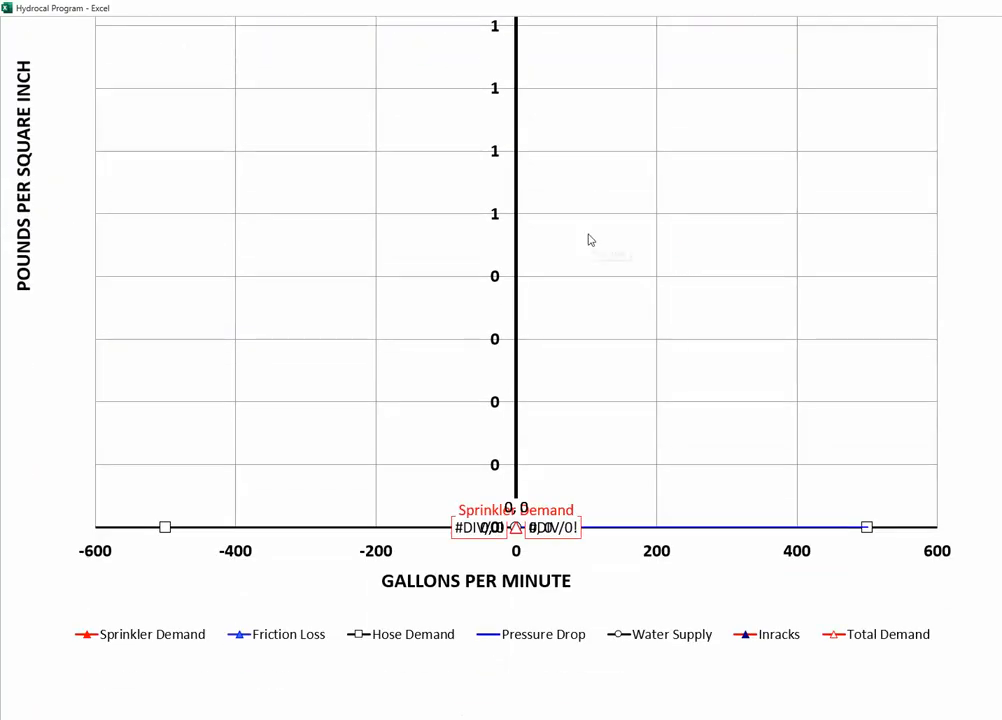
scroll(588, 240, "up", 19)
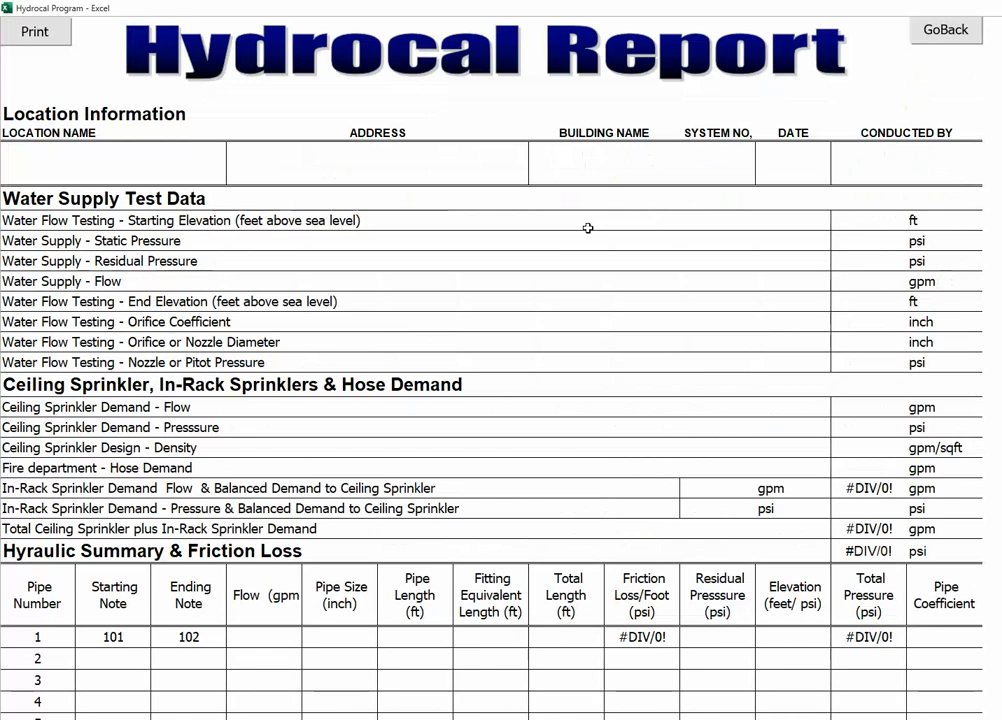
left_click(953, 31)
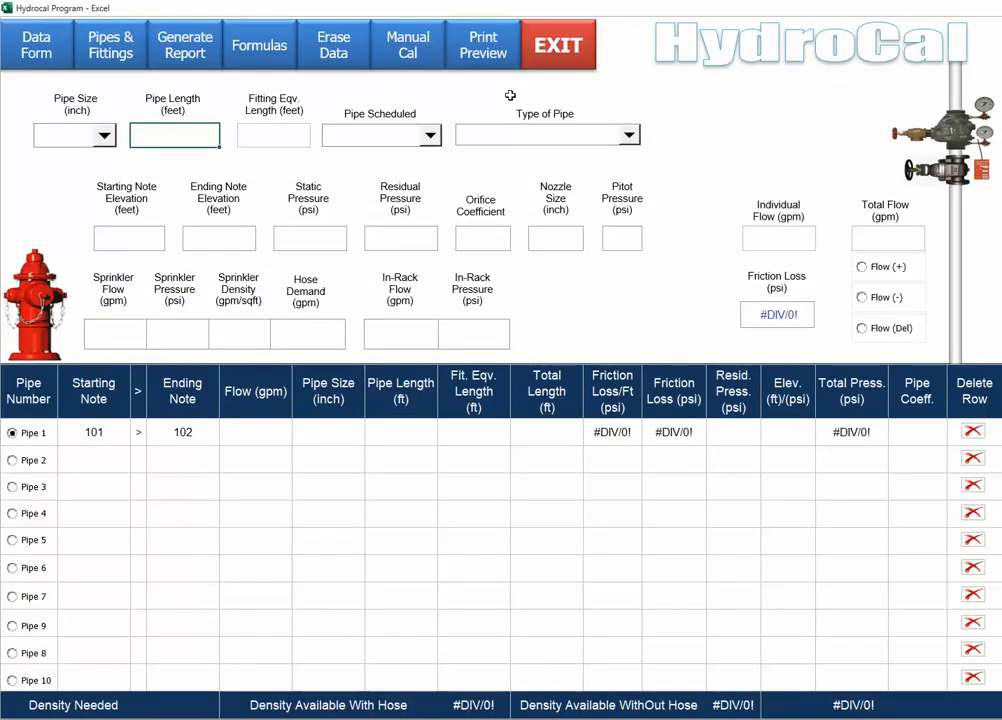
Enter 'ABC COMPANY, INC' as the Location Name in the Data Form.
left_click(36, 50)
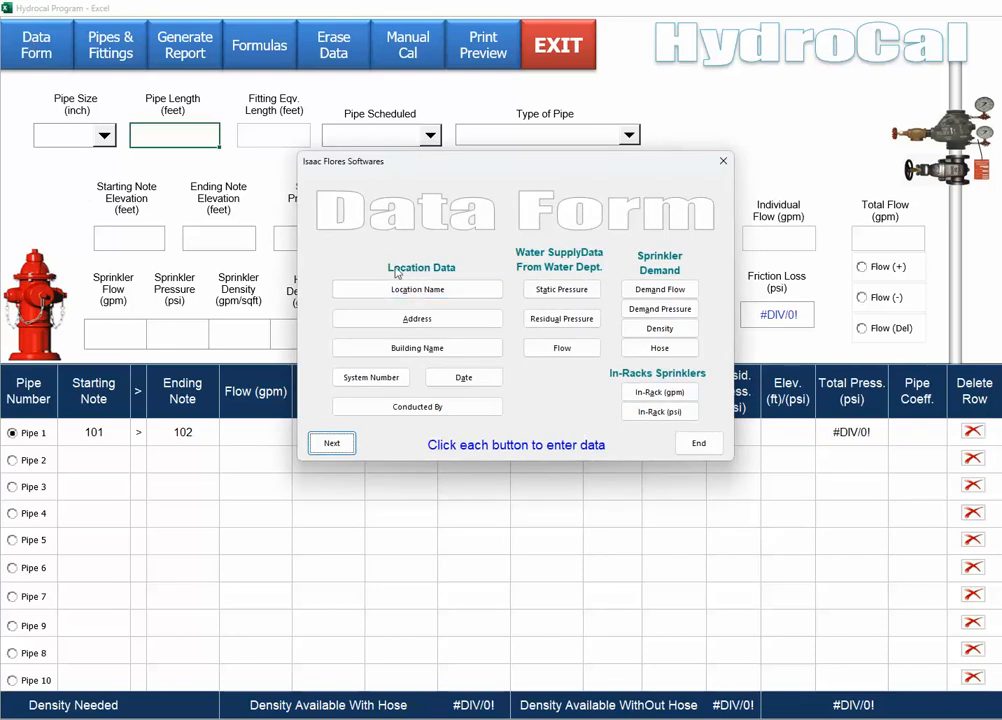
left_click(413, 294)
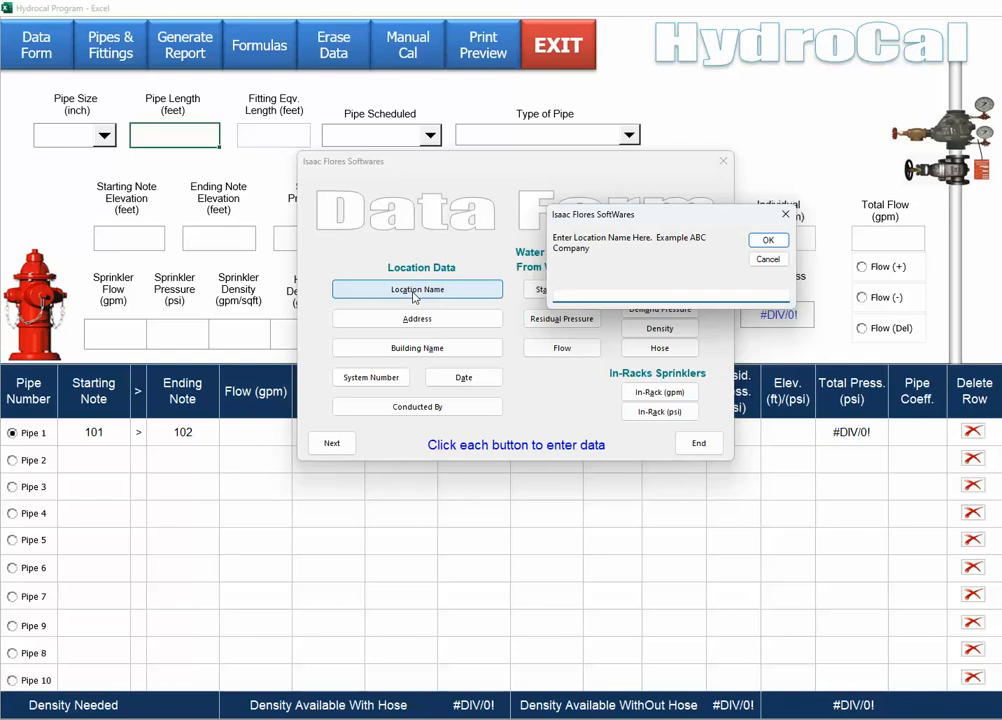
type("ABC COMPANY, INC")
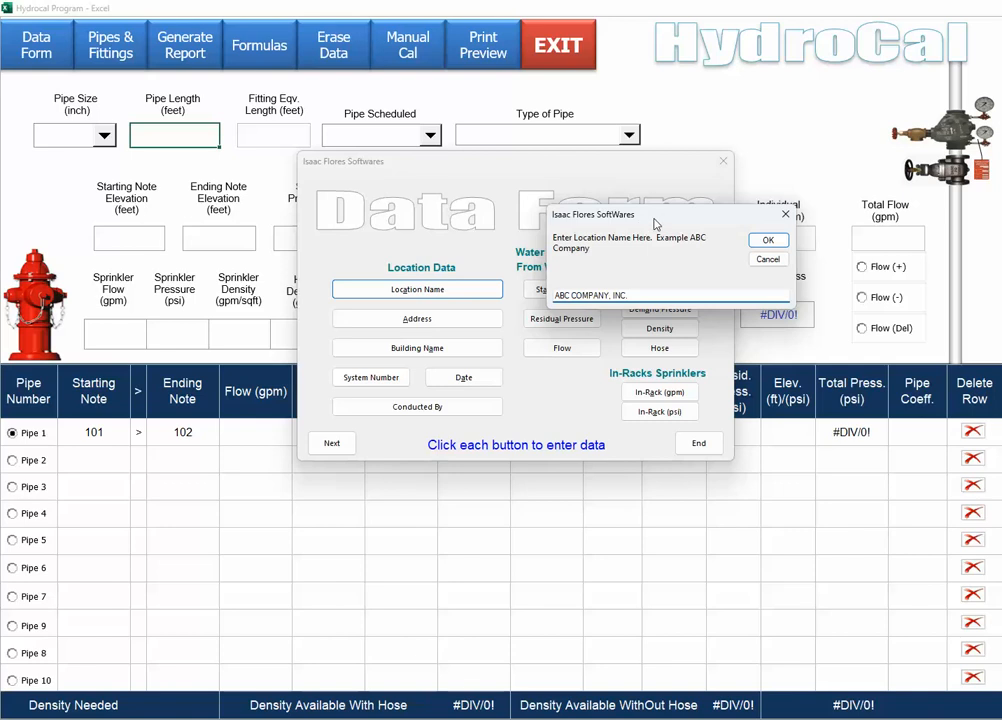
left_click(769, 244)
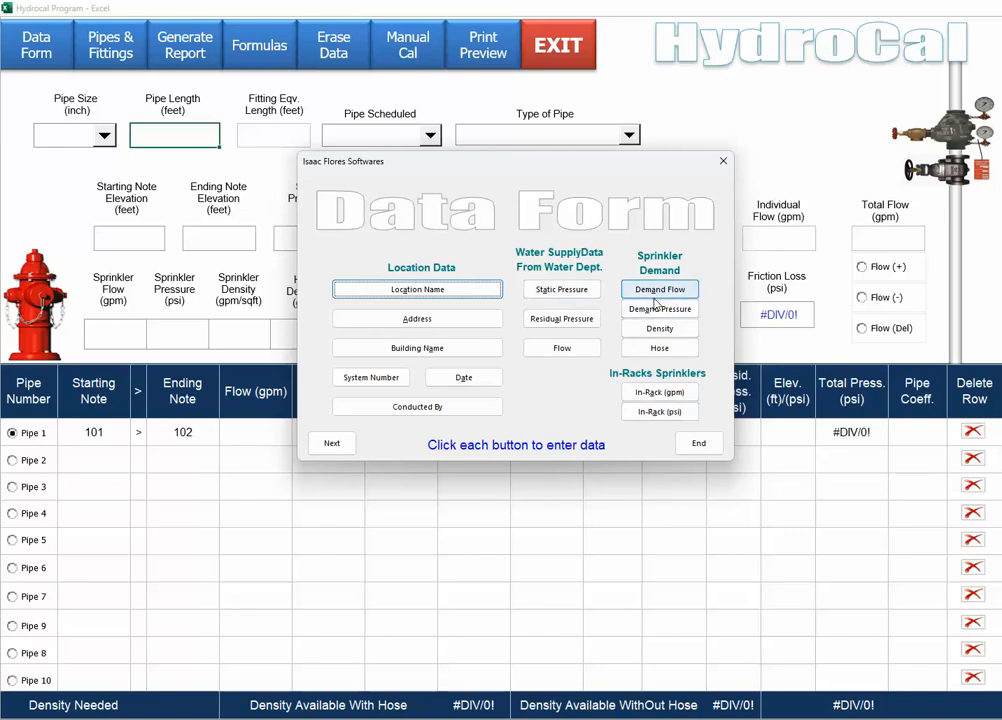
Enter water supply test data: static 120 psi, residual 100 psi, test flow 2000 gpm.
left_click(558, 290)
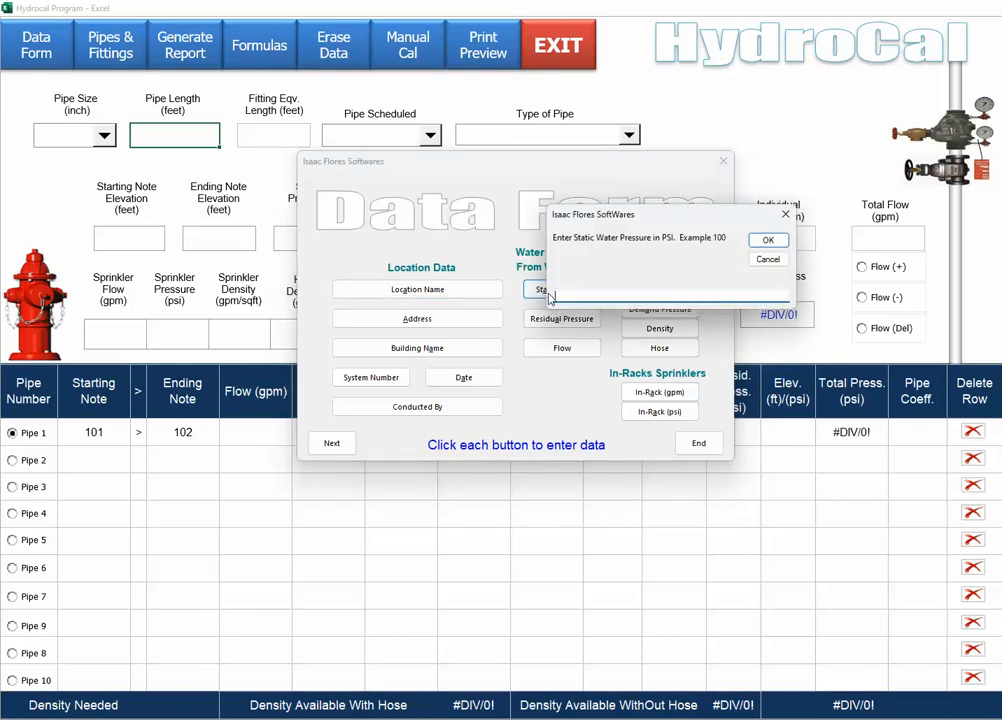
type("120")
left_click(768, 240)
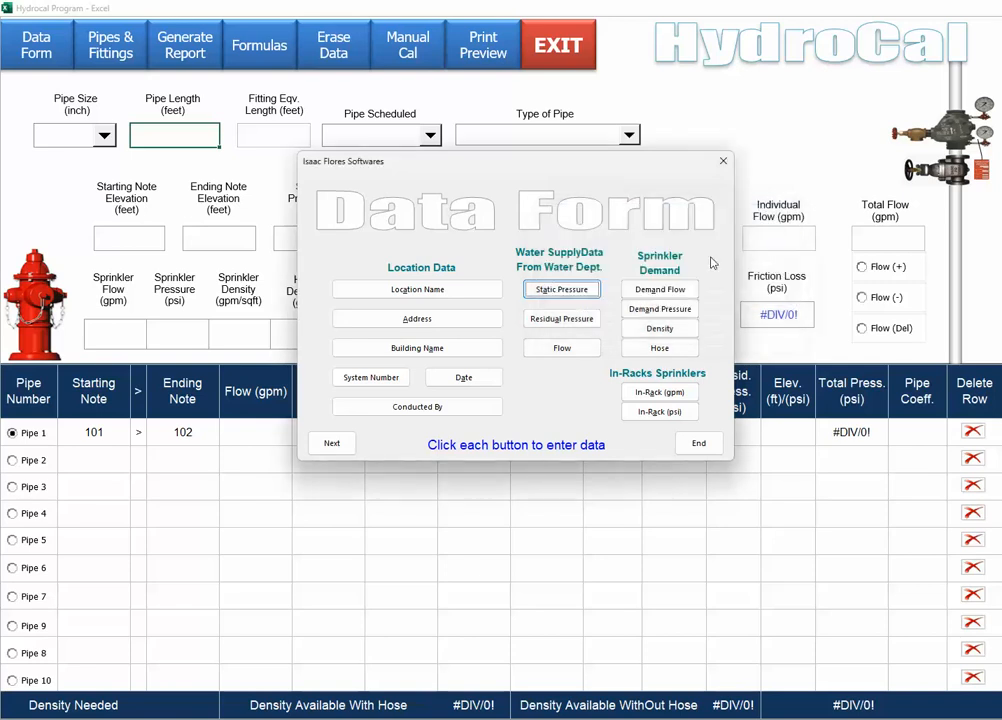
left_click(558, 320)
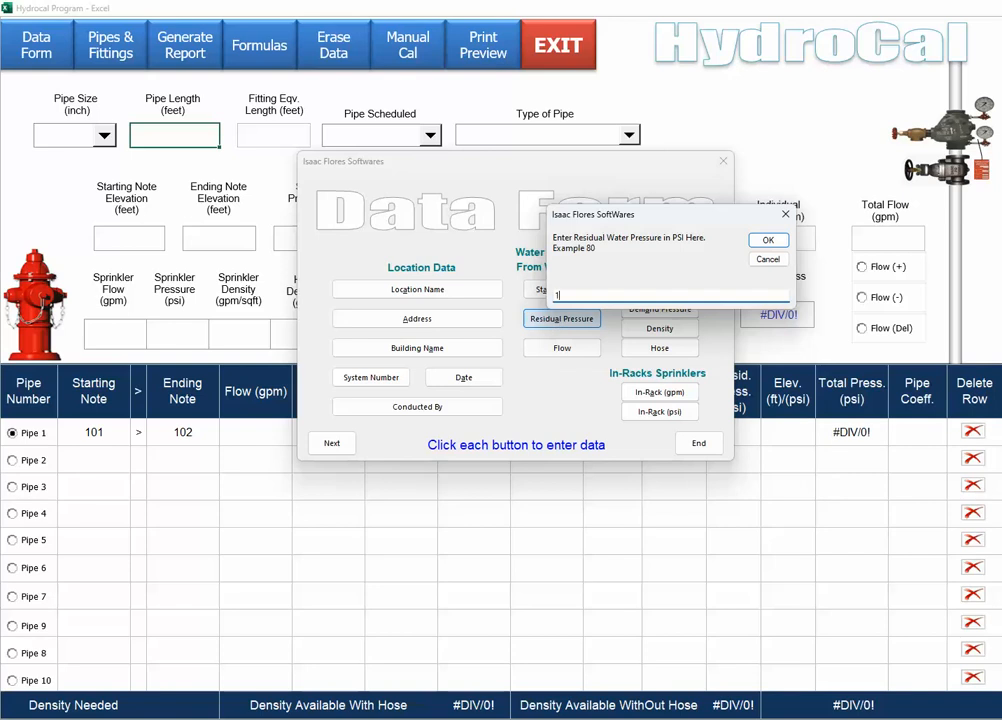
type("100")
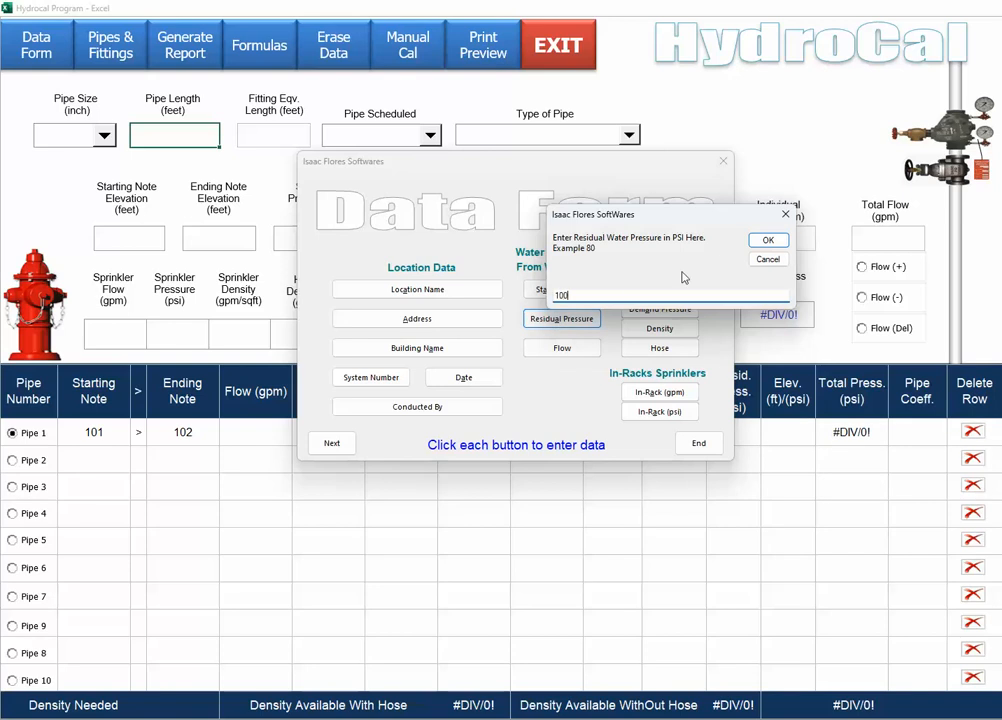
left_click(776, 243)
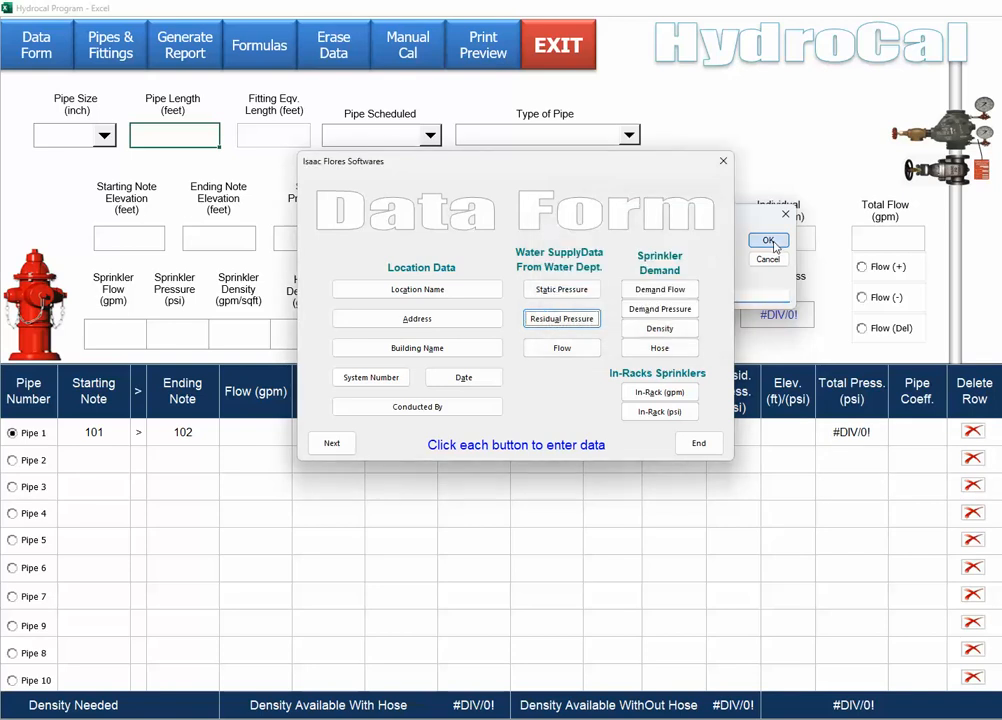
left_click(563, 348)
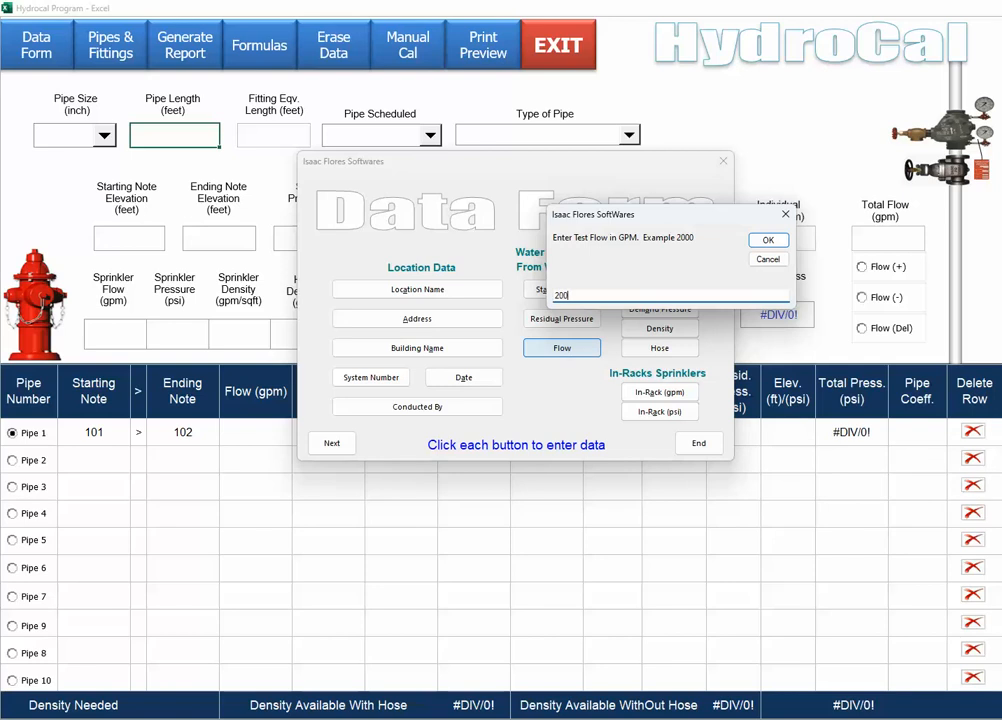
left_click(766, 242)
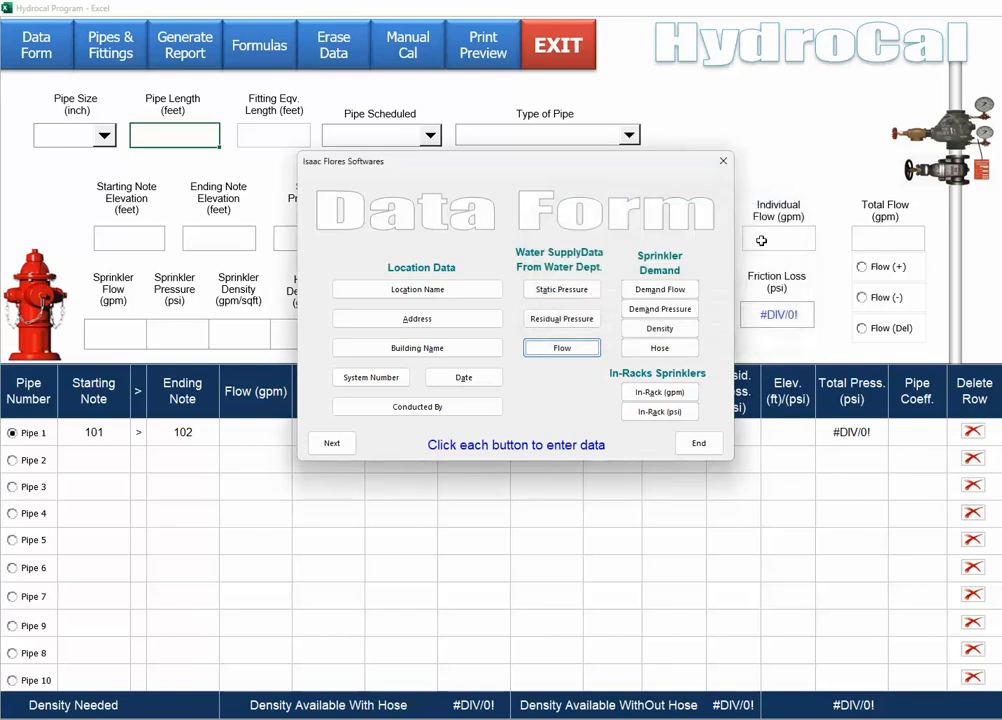
left_click(658, 290)
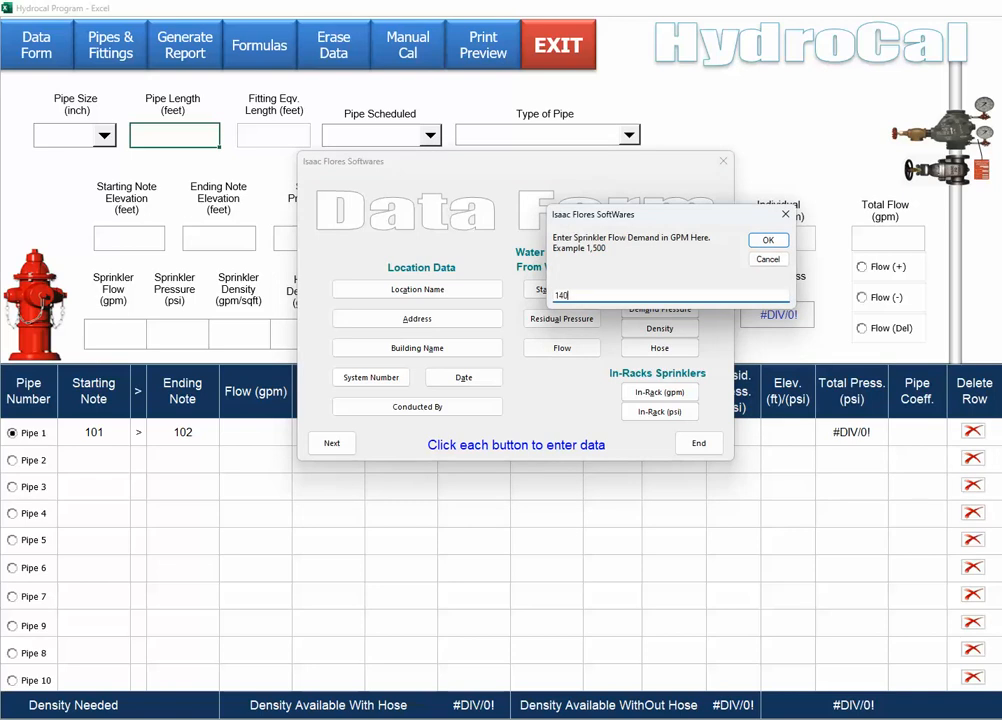
Set sprinkler flow demand 1400 gpm, pressure demand 8 psi and density 0.30.
left_click(766, 241)
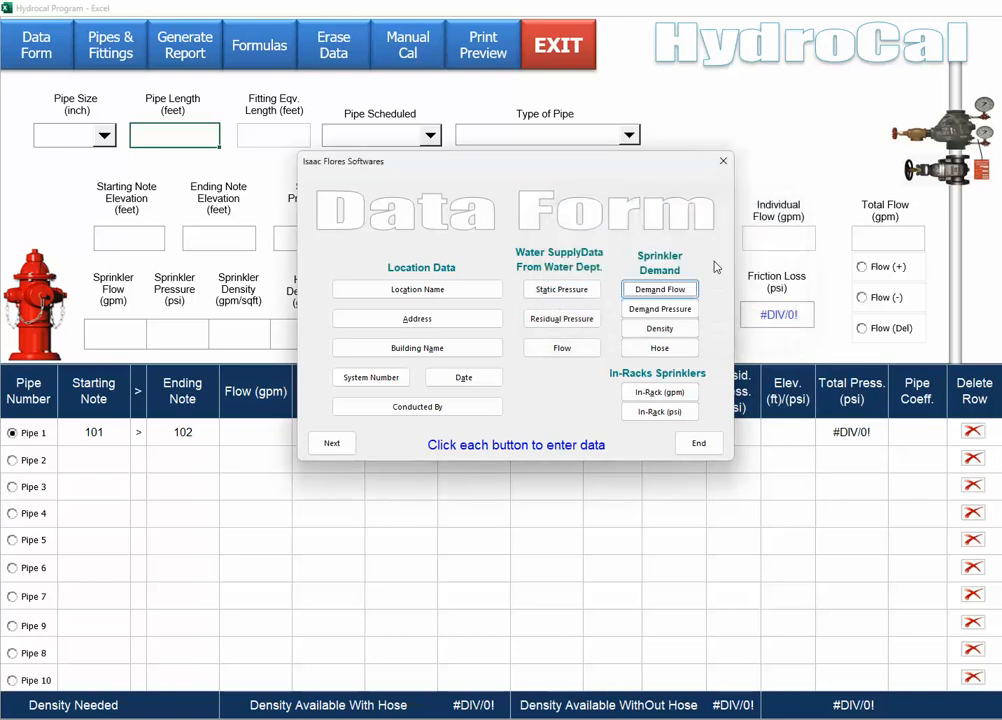
left_click(651, 310)
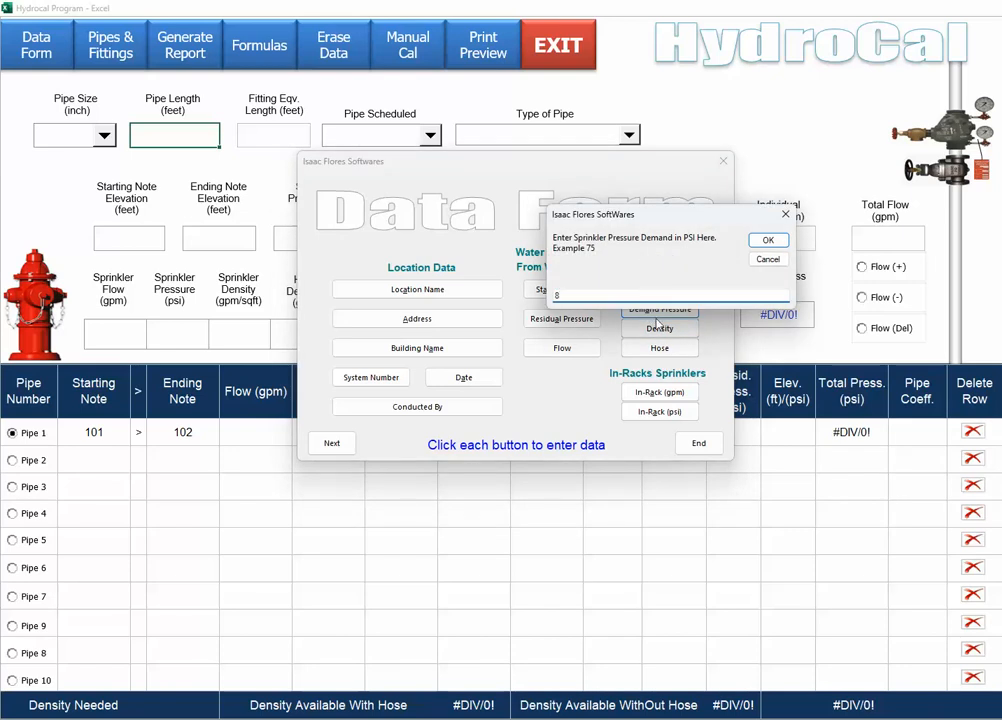
left_click(767, 242)
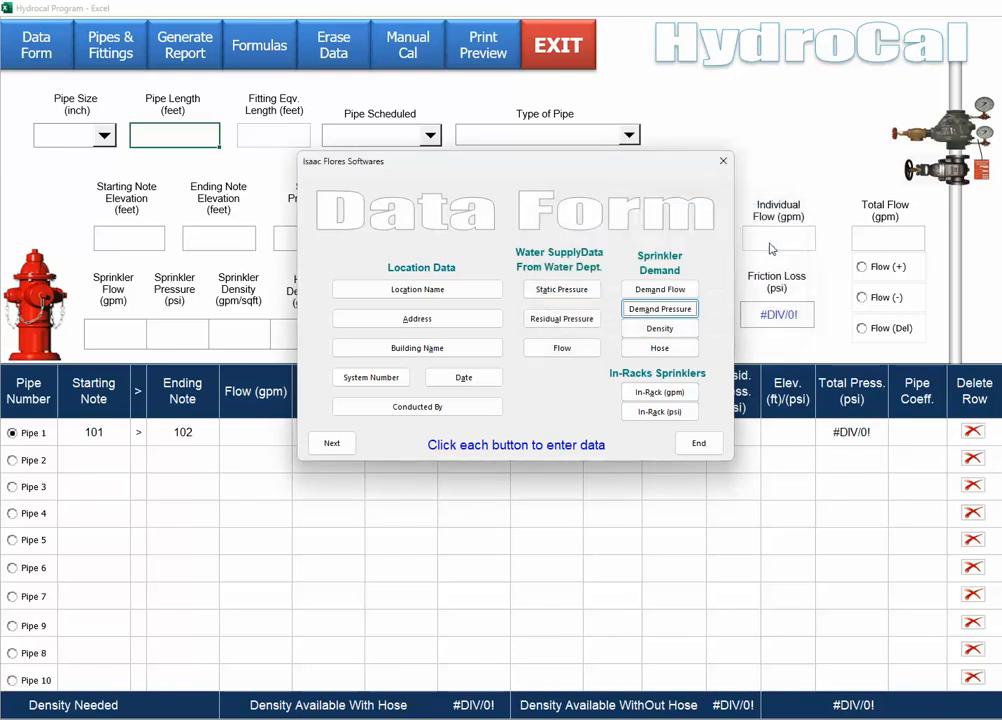
left_click(662, 330)
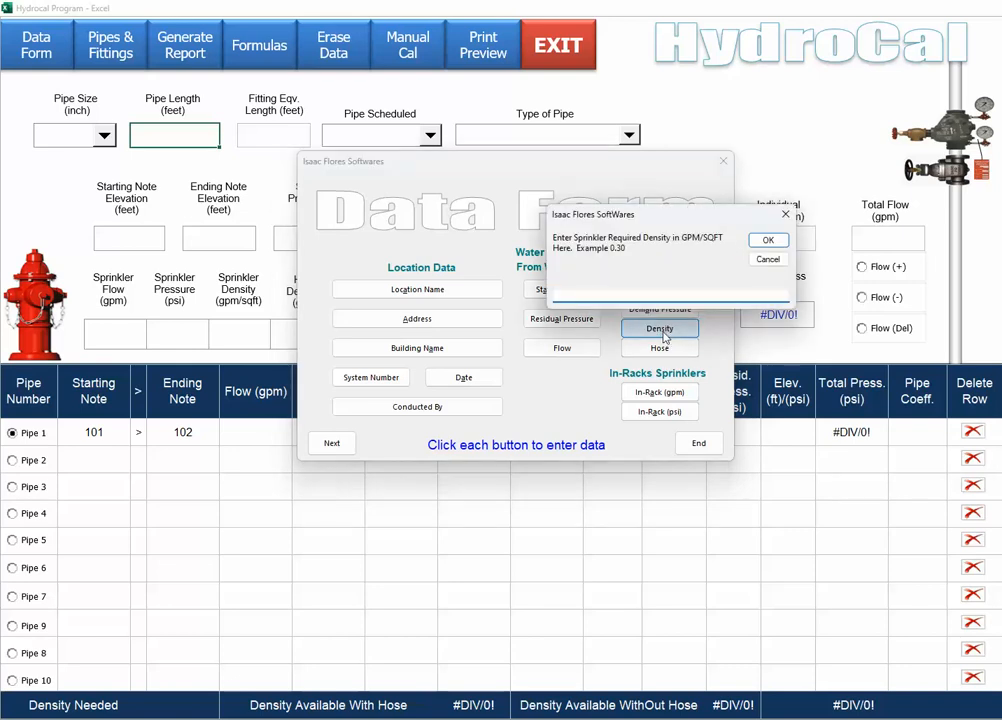
type("0.30")
left_click(768, 241)
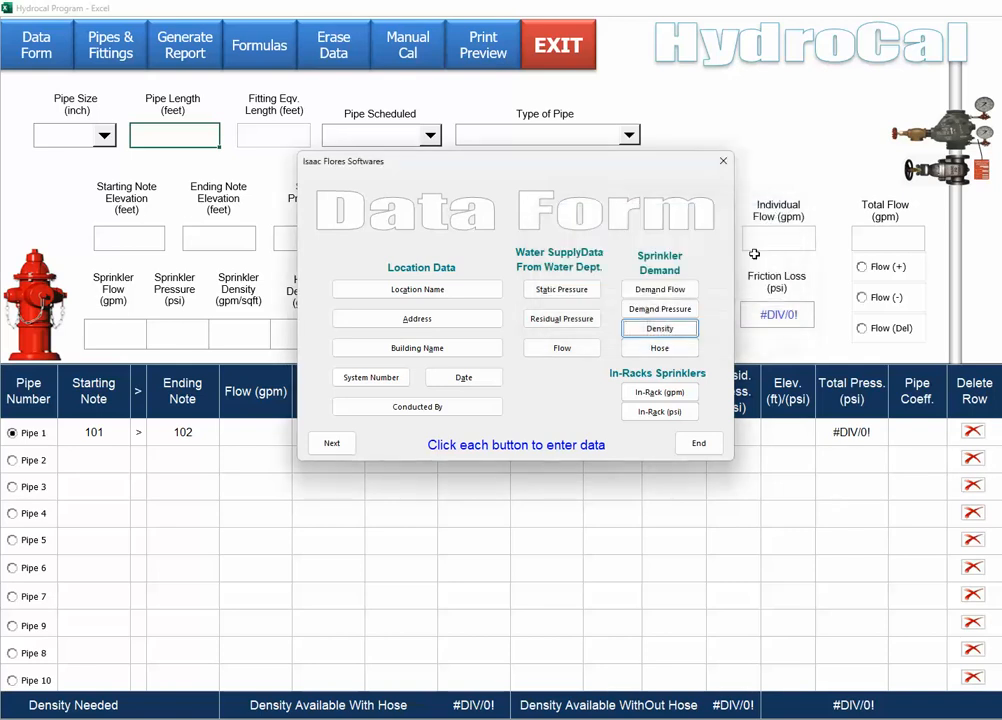
Set hose demand 500 gpm, in-rack flow 450 gpm and in-rack pressure 45 psi.
left_click(660, 350)
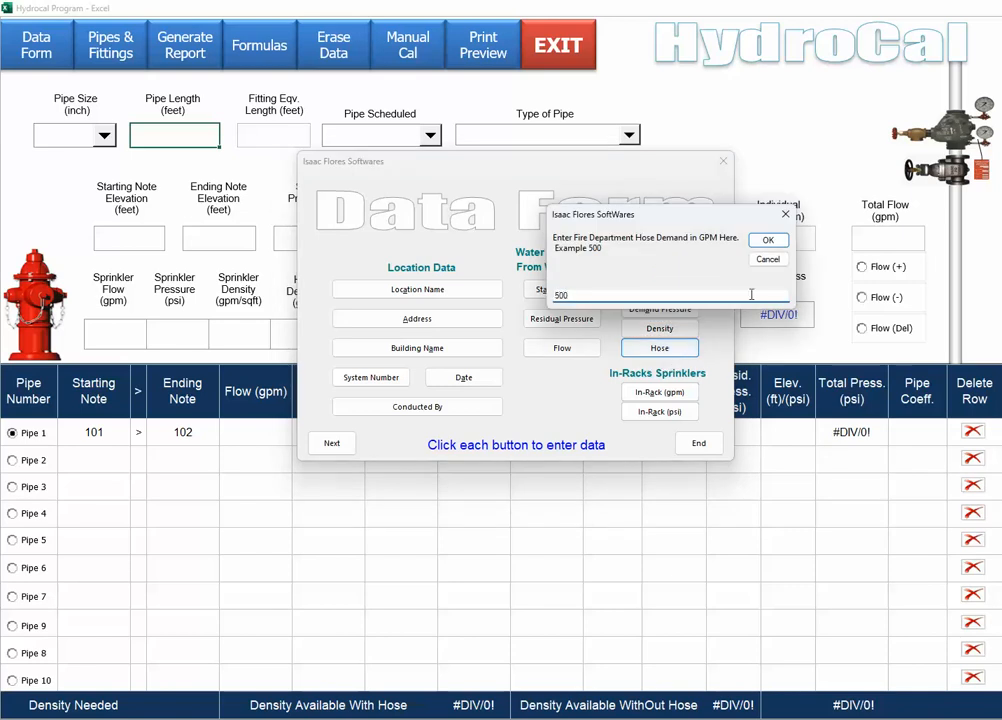
left_click(768, 241)
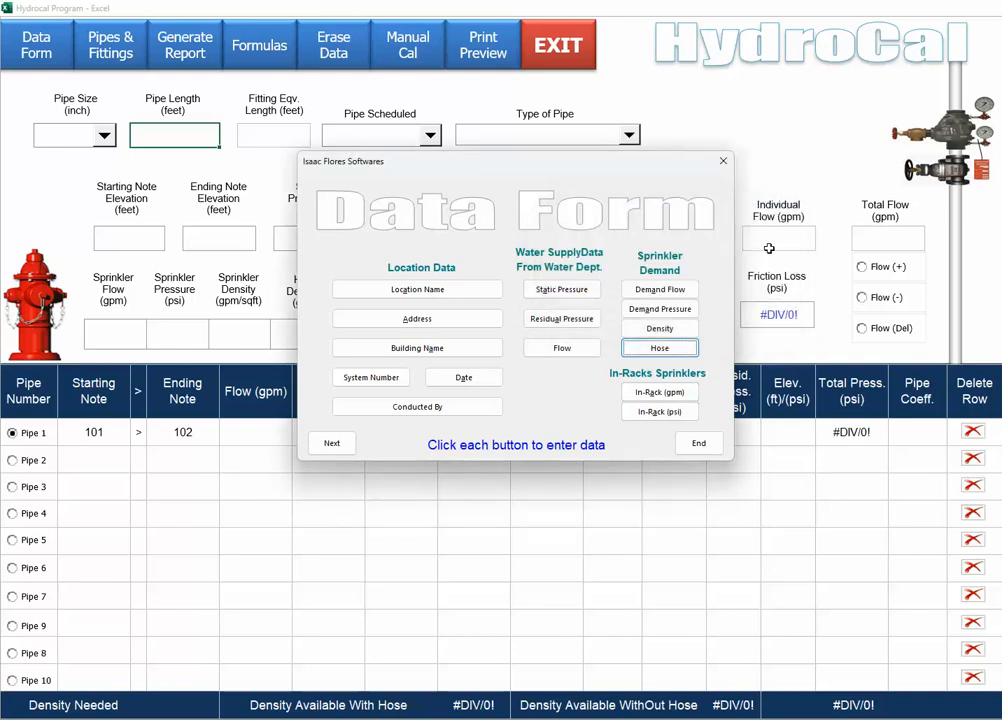
left_click(658, 396)
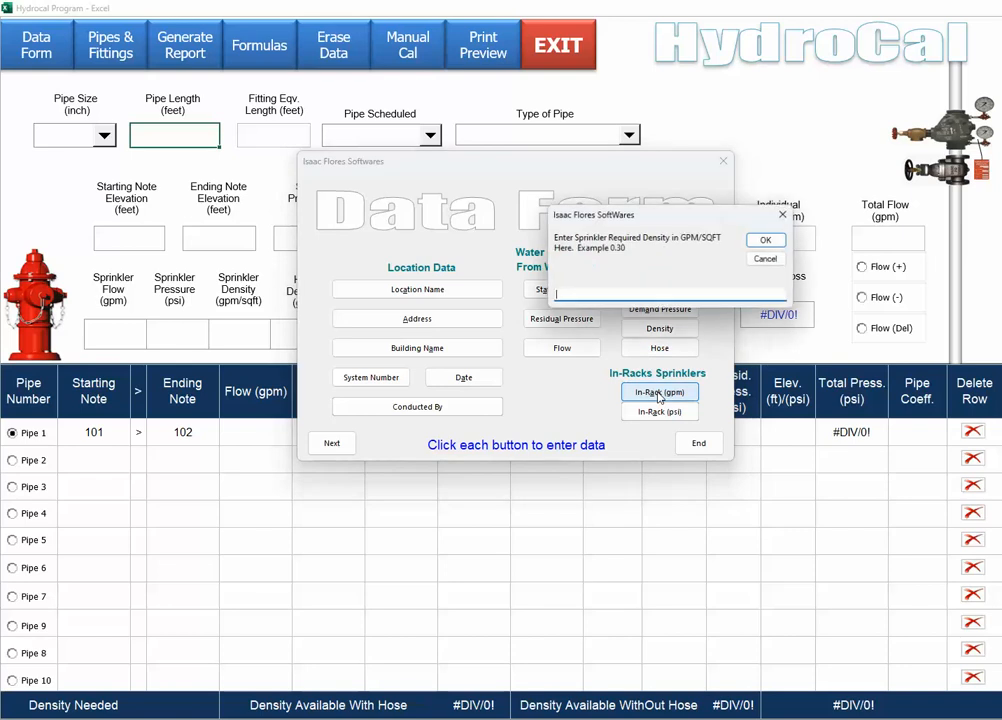
type("450")
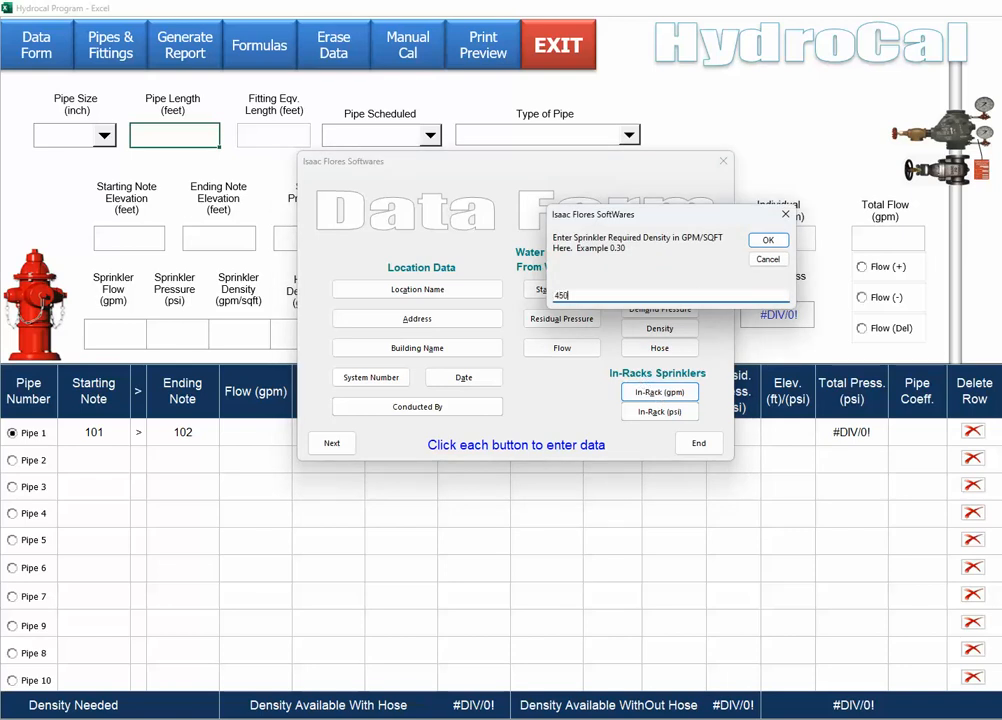
left_click(766, 242)
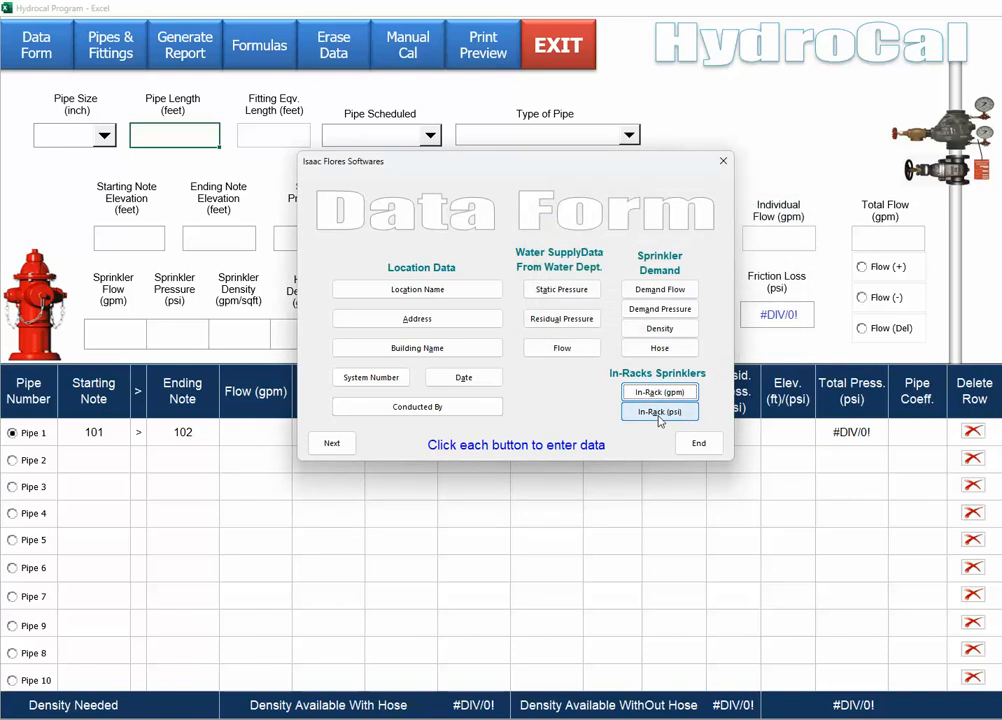
left_click(659, 420)
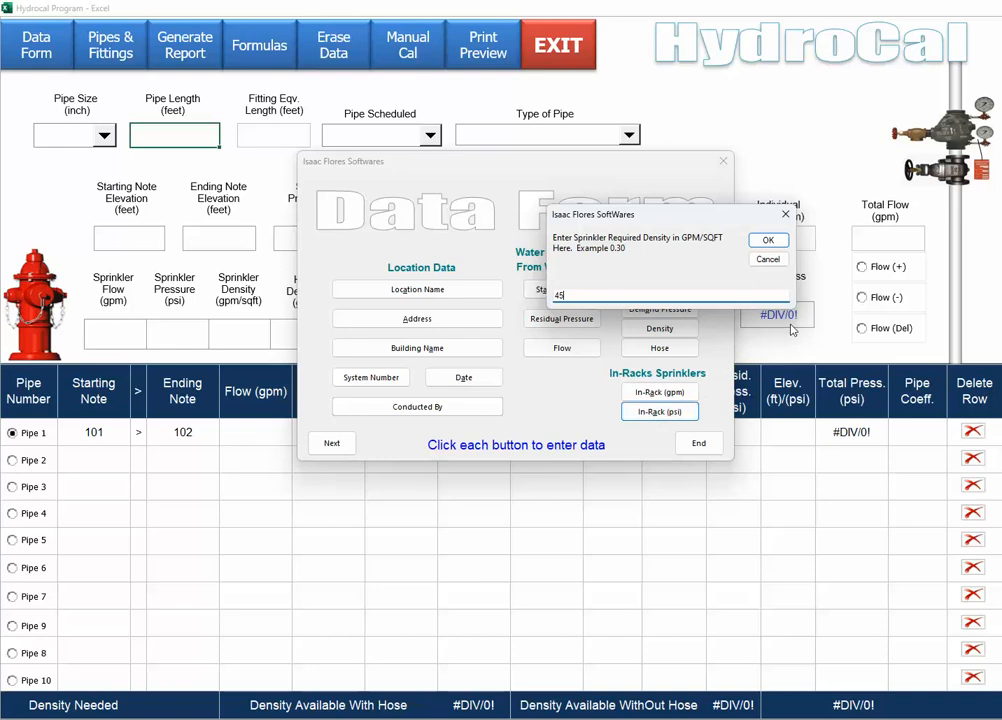
left_click(766, 241)
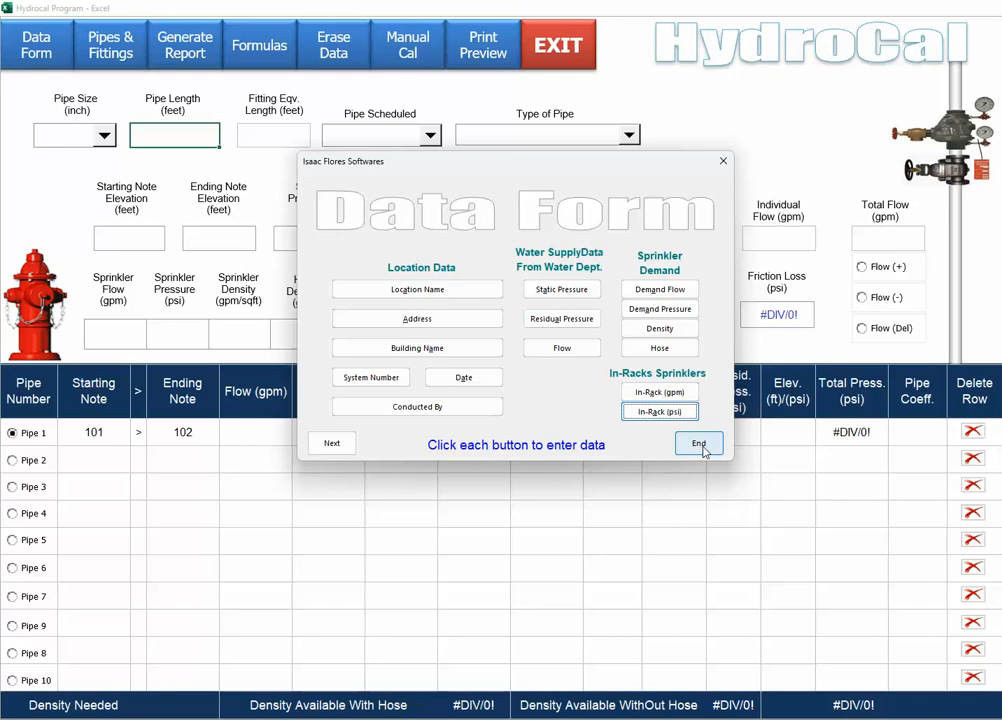
Define Pipe 1 as 10-inch Duct Iron, 10-year-old cast iron or steel, 500 ft long.
left_click(333, 444)
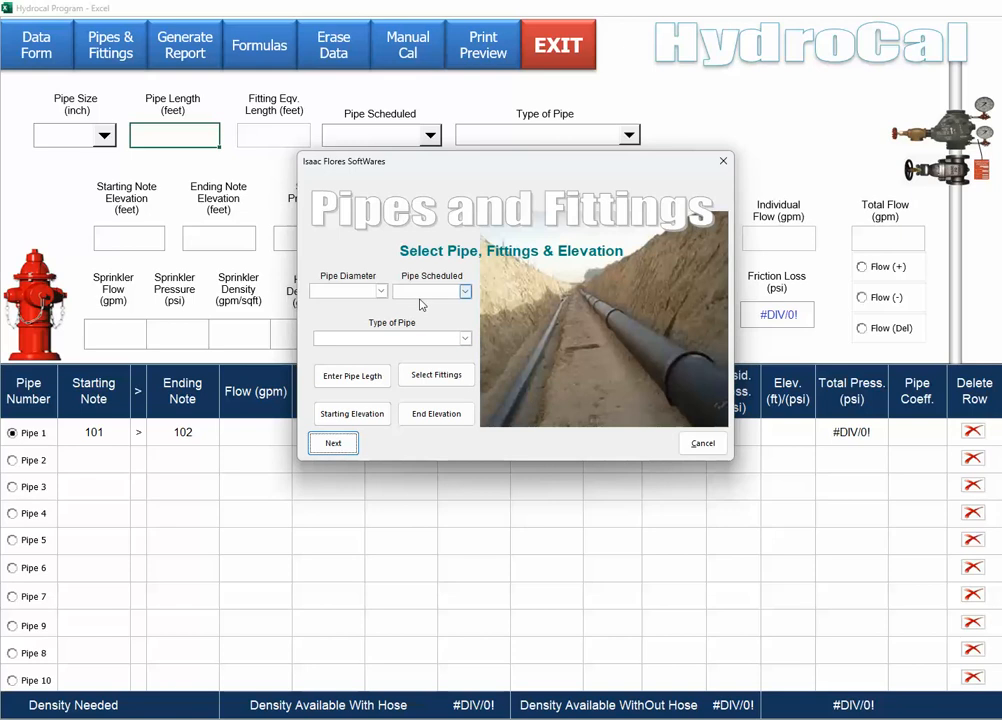
left_click(380, 291)
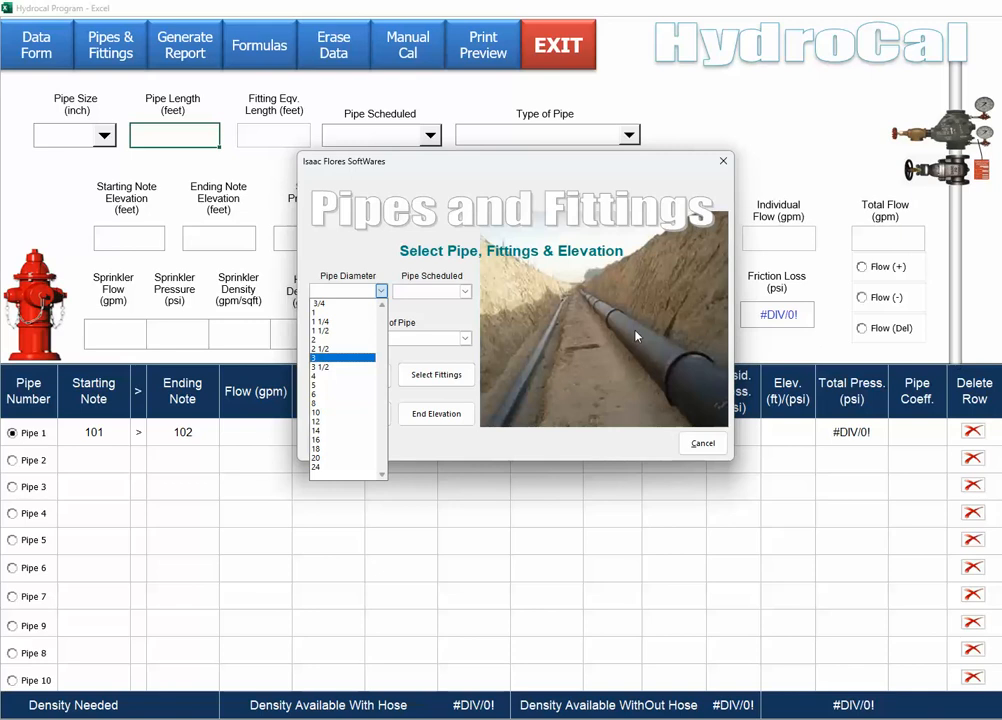
left_click(332, 414)
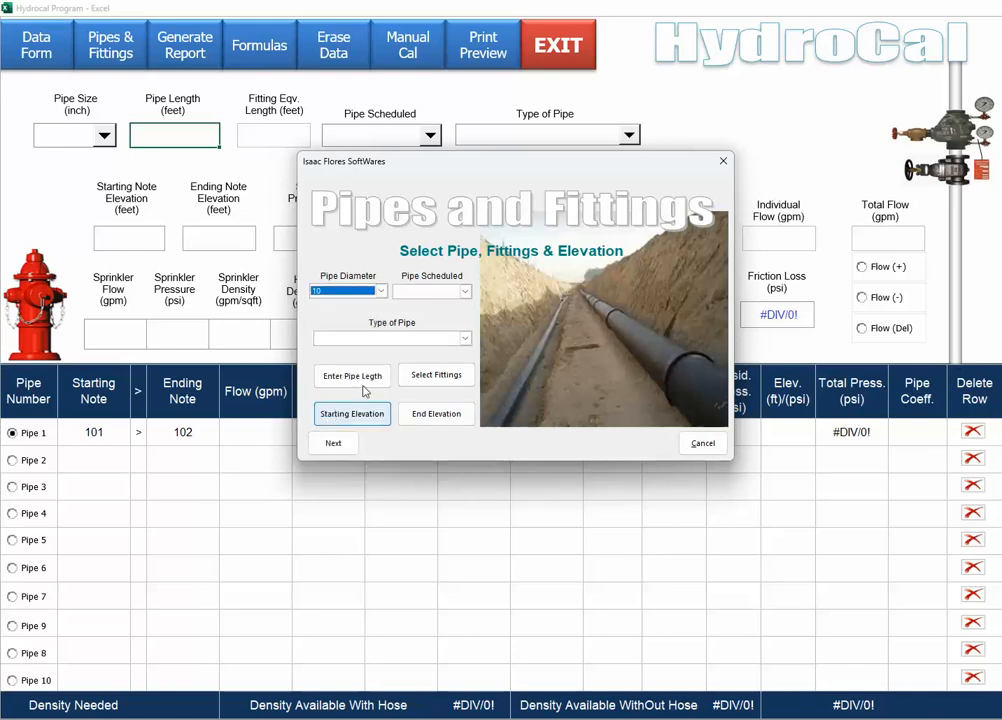
left_click(465, 291)
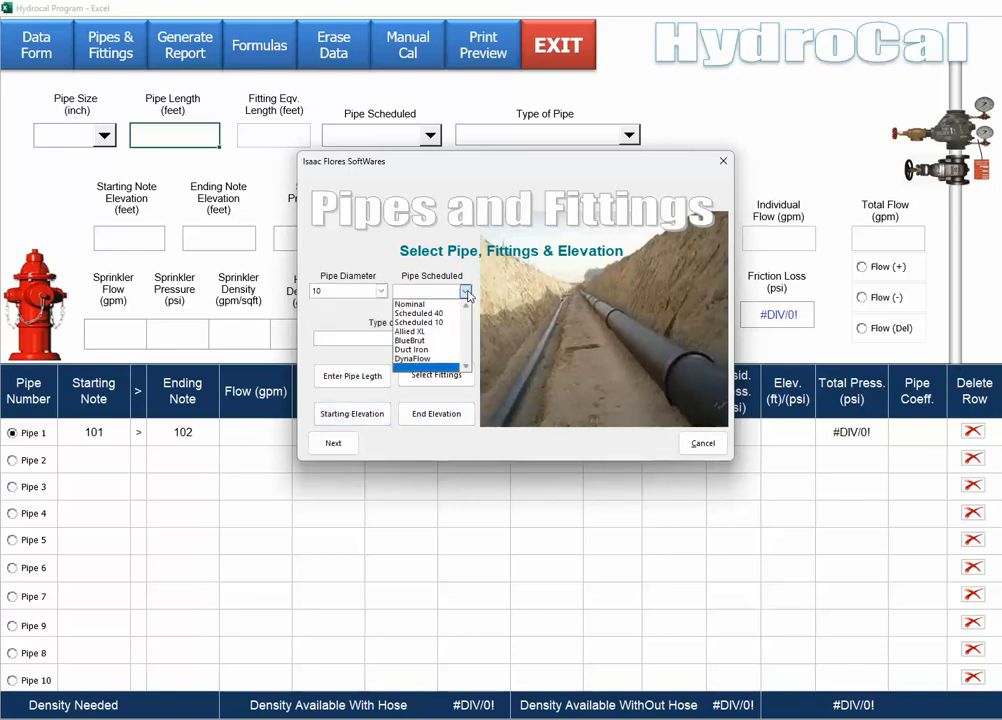
left_click(408, 350)
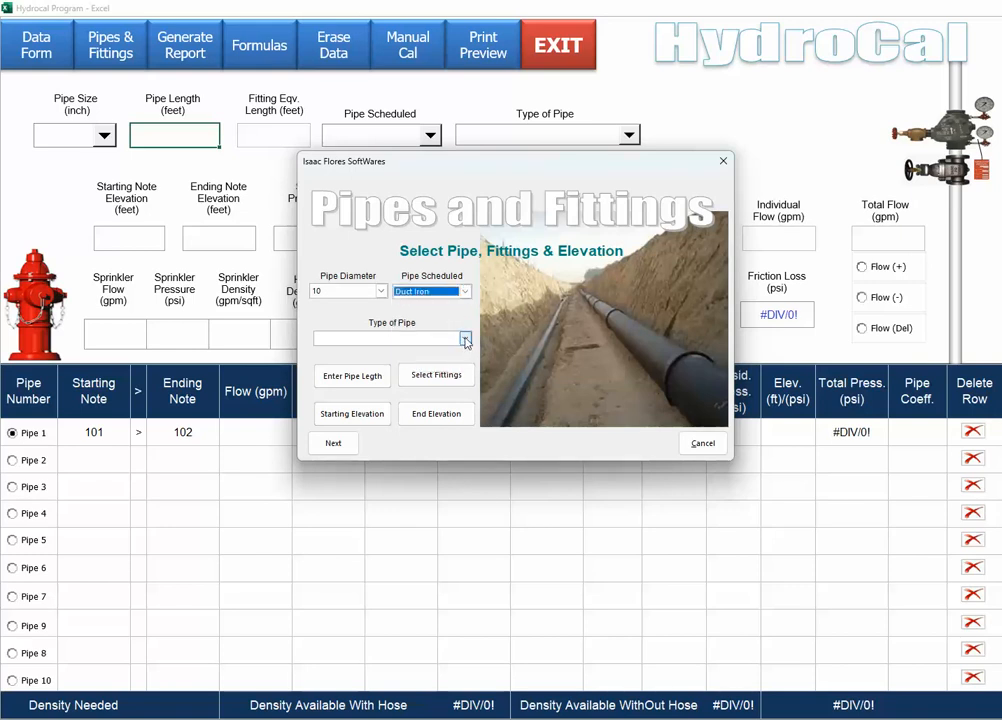
left_click(465, 339)
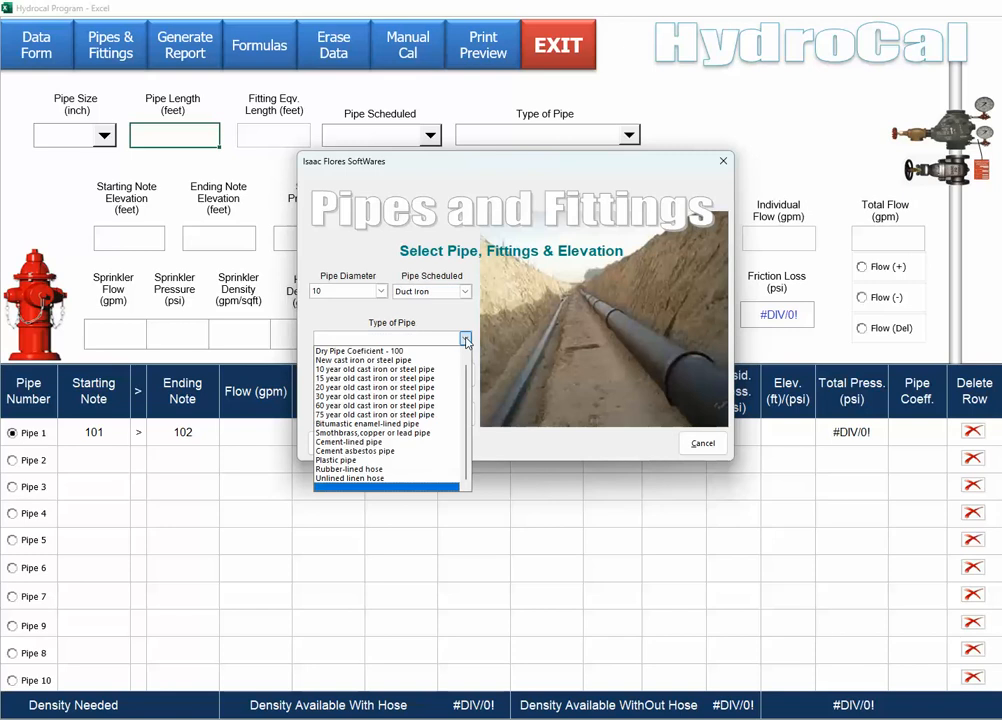
left_click(353, 371)
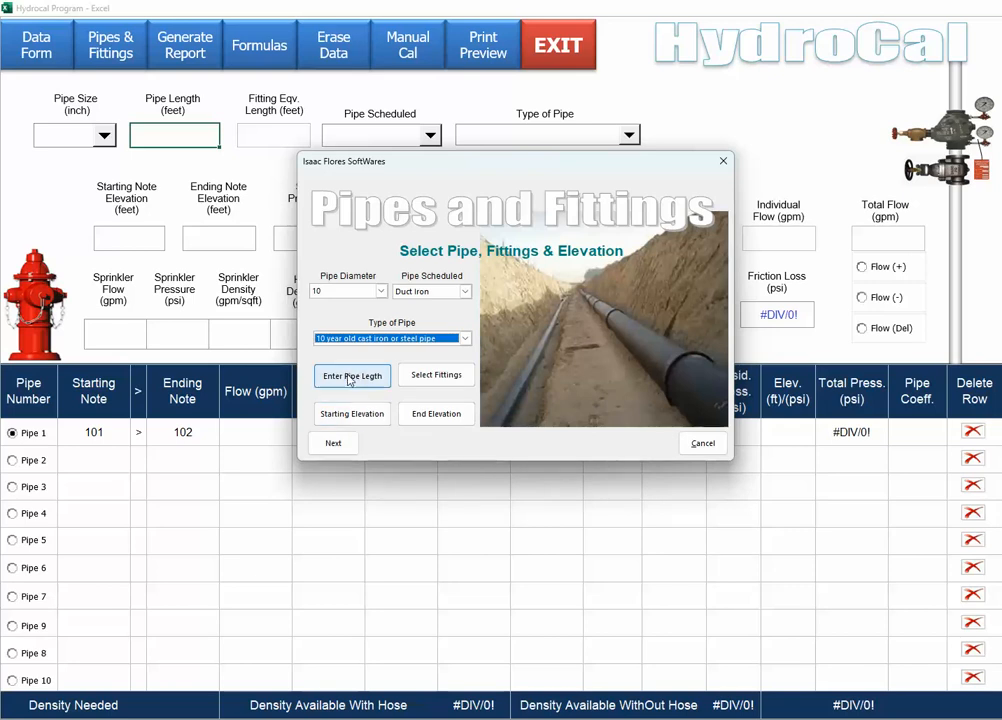
left_click(350, 378)
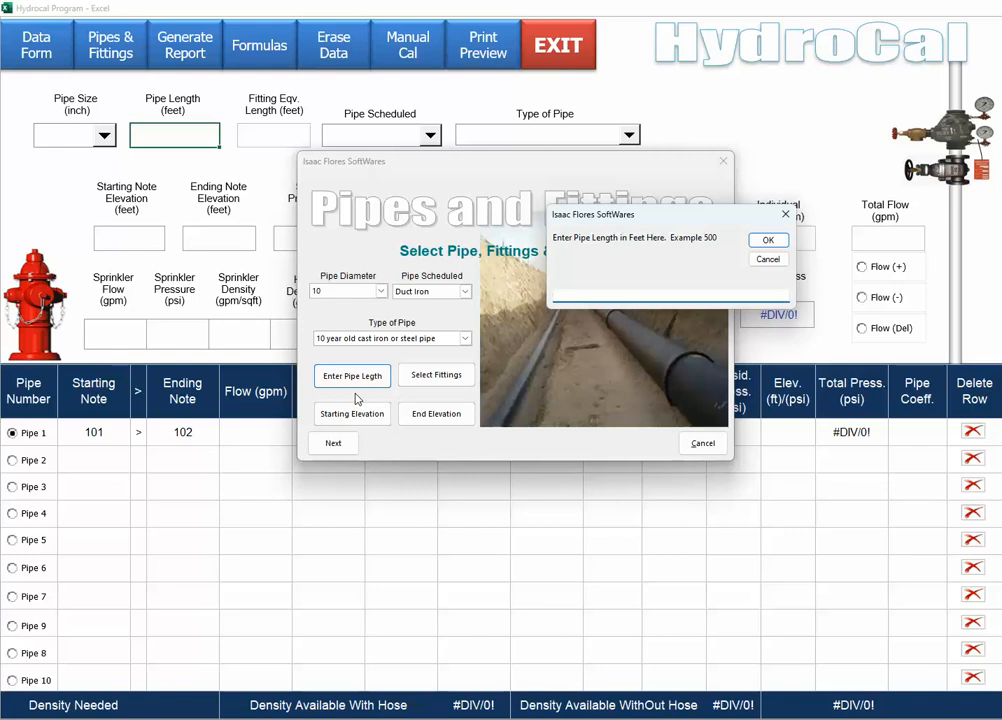
type("500")
left_click(768, 242)
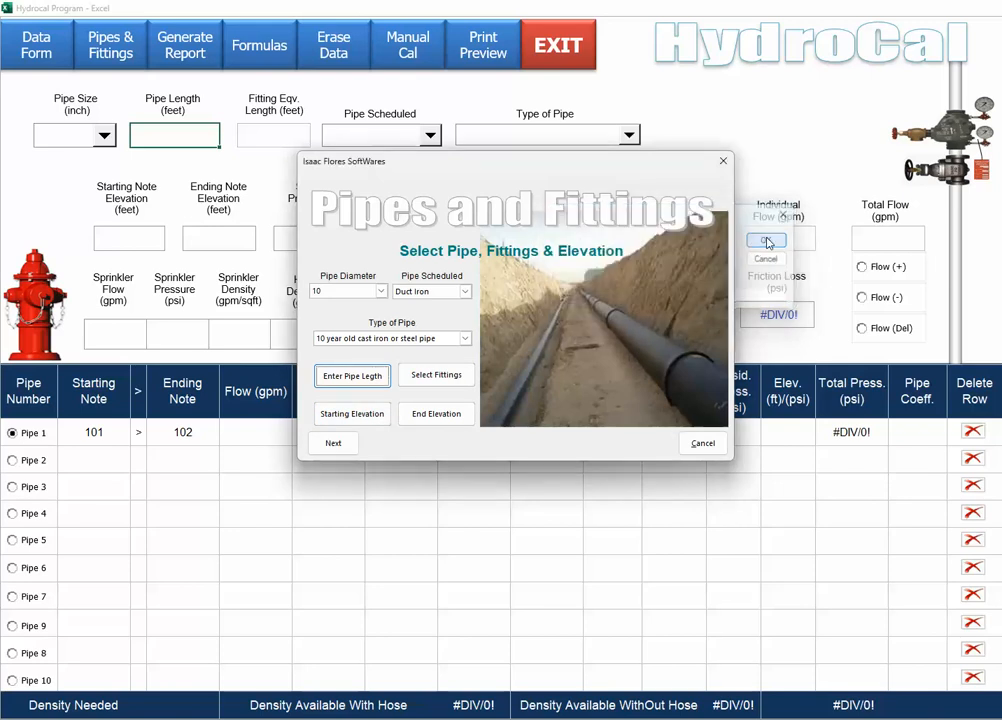
In Fitting Selection, clear the three existing fitting rows and reset their quantities to 0.
left_click(428, 377)
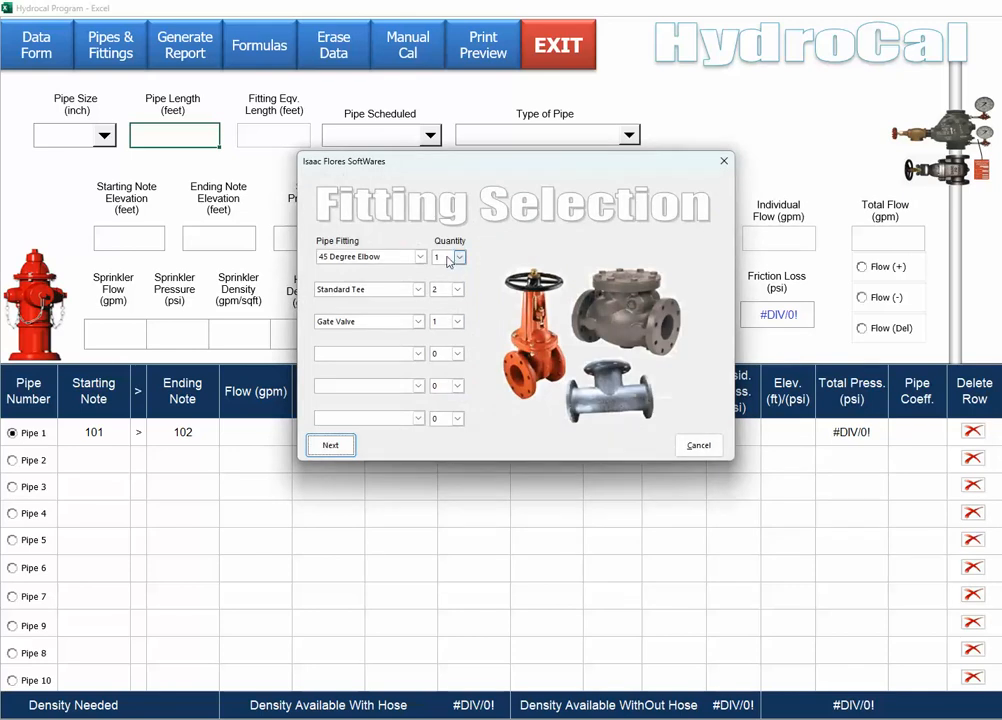
left_click(420, 259)
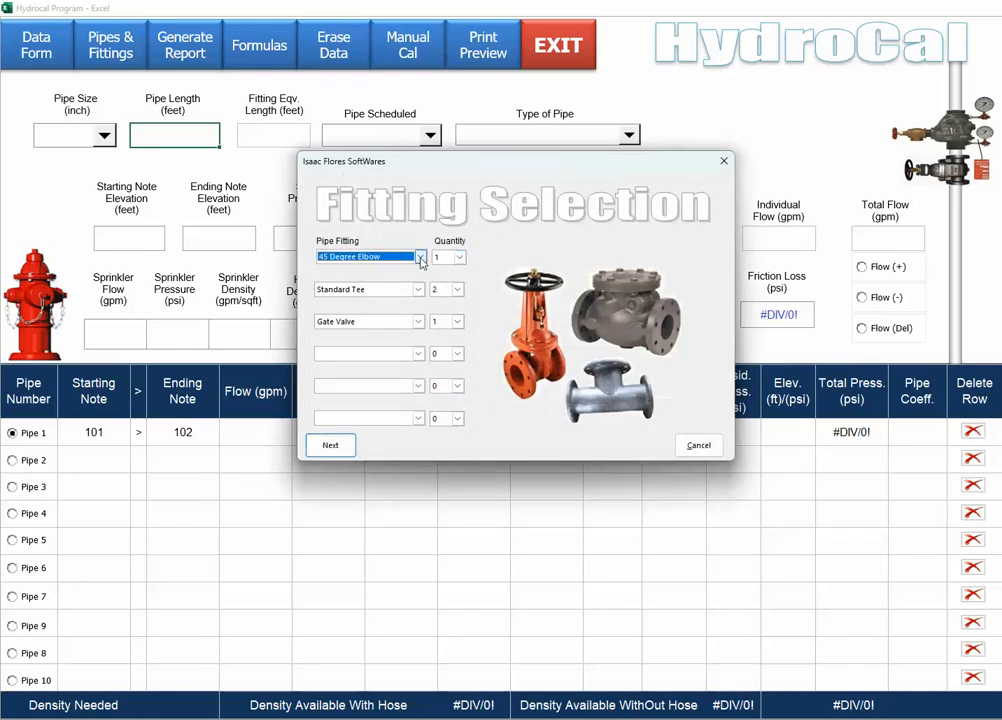
left_click(420, 259)
left_click(415, 357)
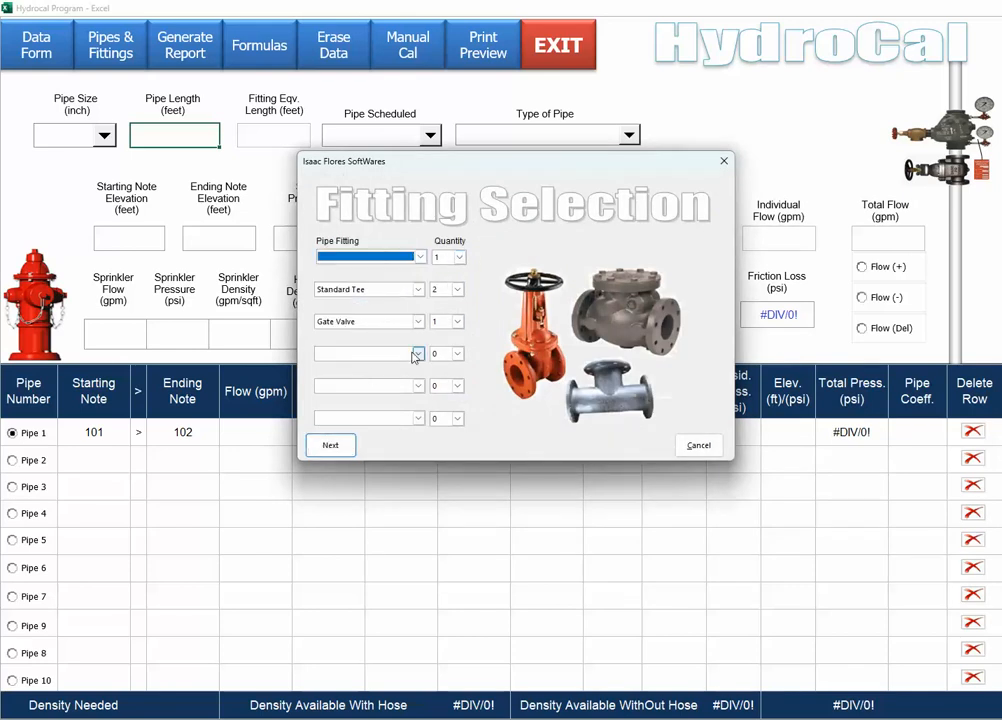
left_click(418, 289)
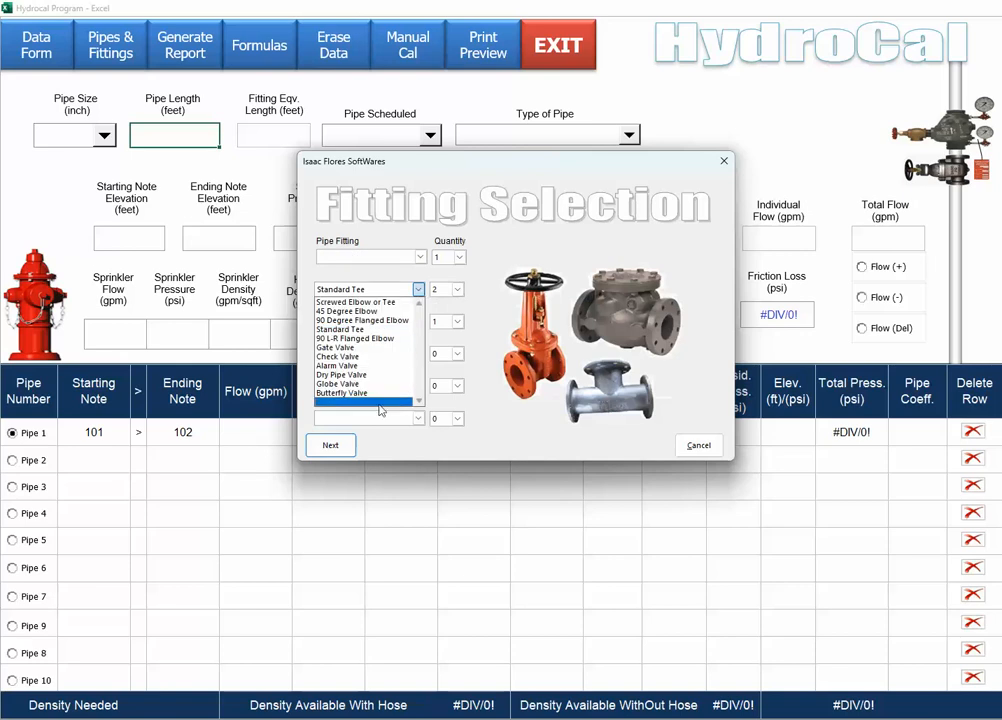
left_click(380, 402)
left_click(418, 321)
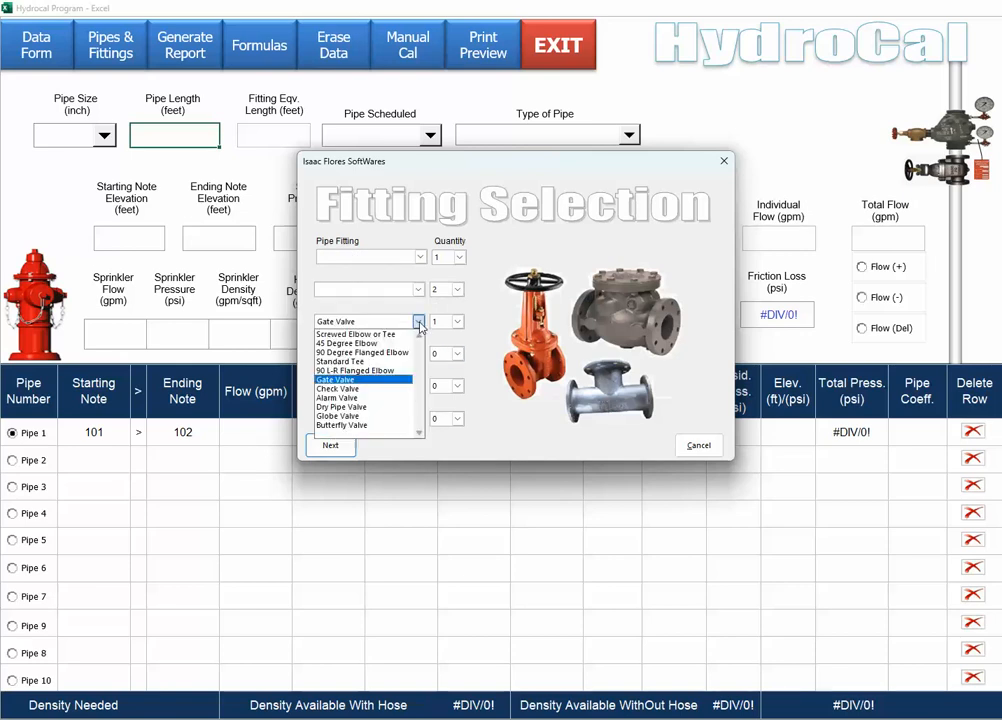
left_click(384, 433)
left_click(459, 258)
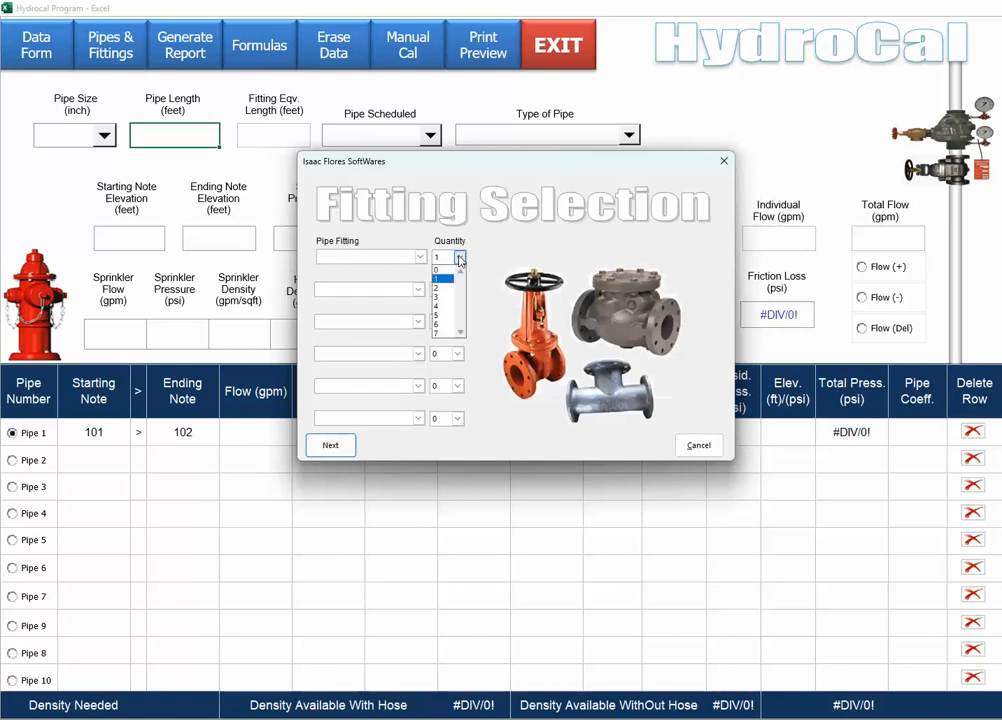
left_click(438, 270)
left_click(457, 290)
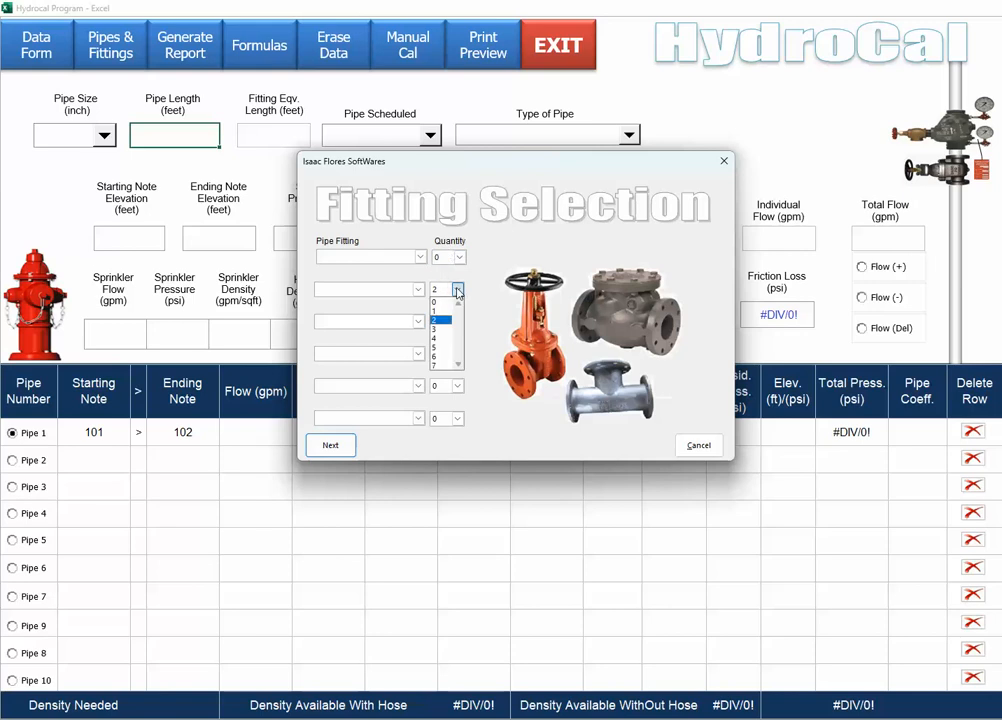
left_click(436, 306)
left_click(457, 321)
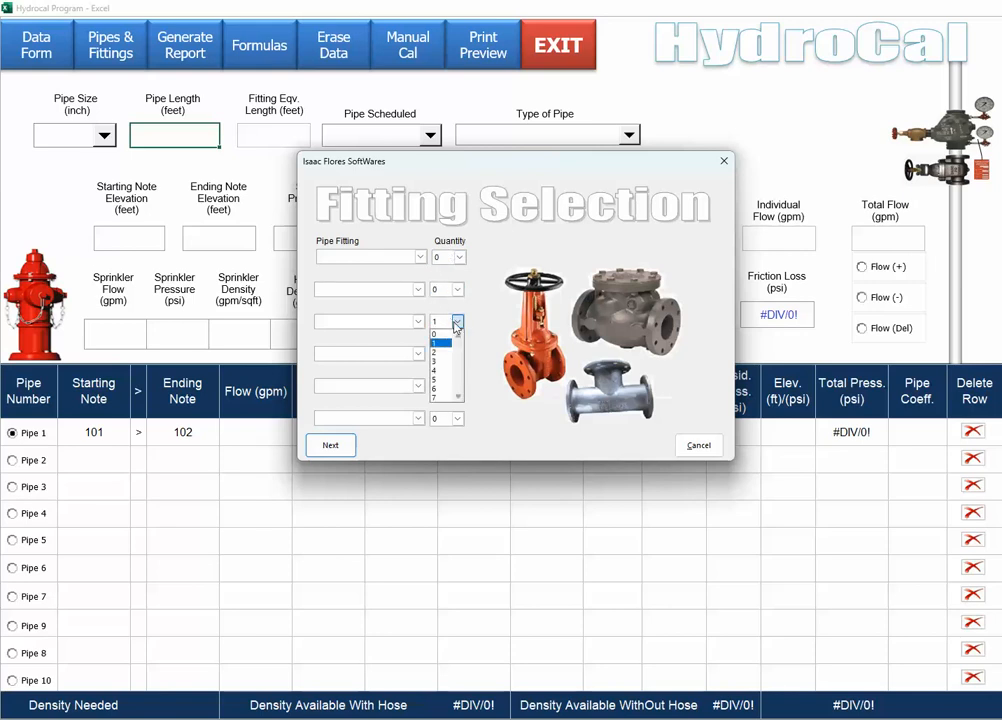
left_click(436, 335)
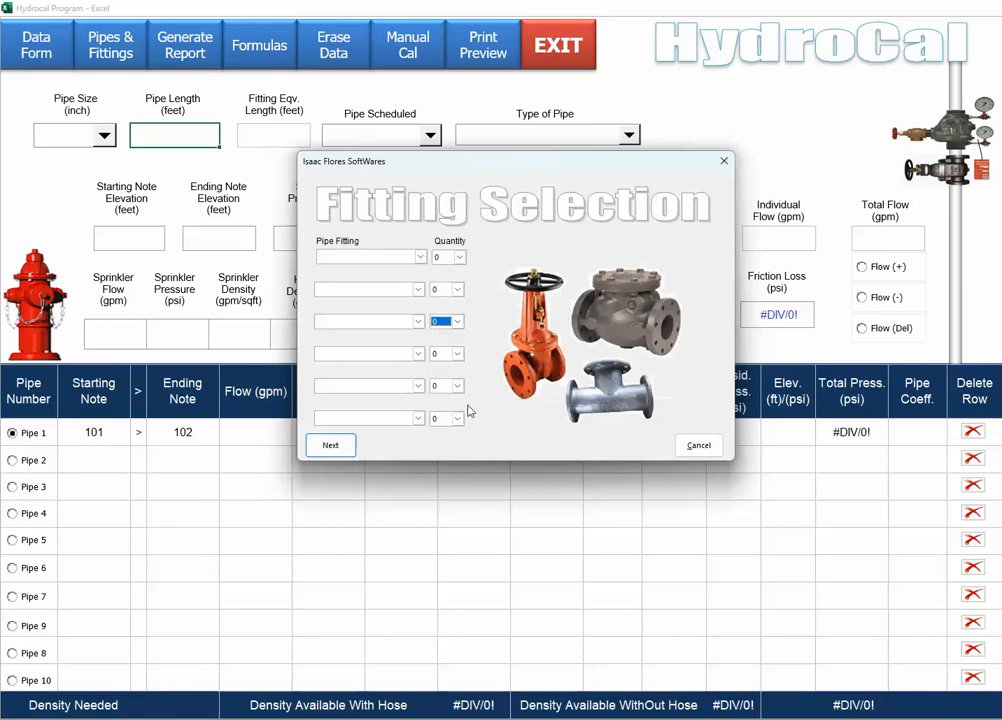
Choose one Standard Tee, two 90 Degree Flanged Elbows and one Gate Valve, then confirm.
left_click(420, 257)
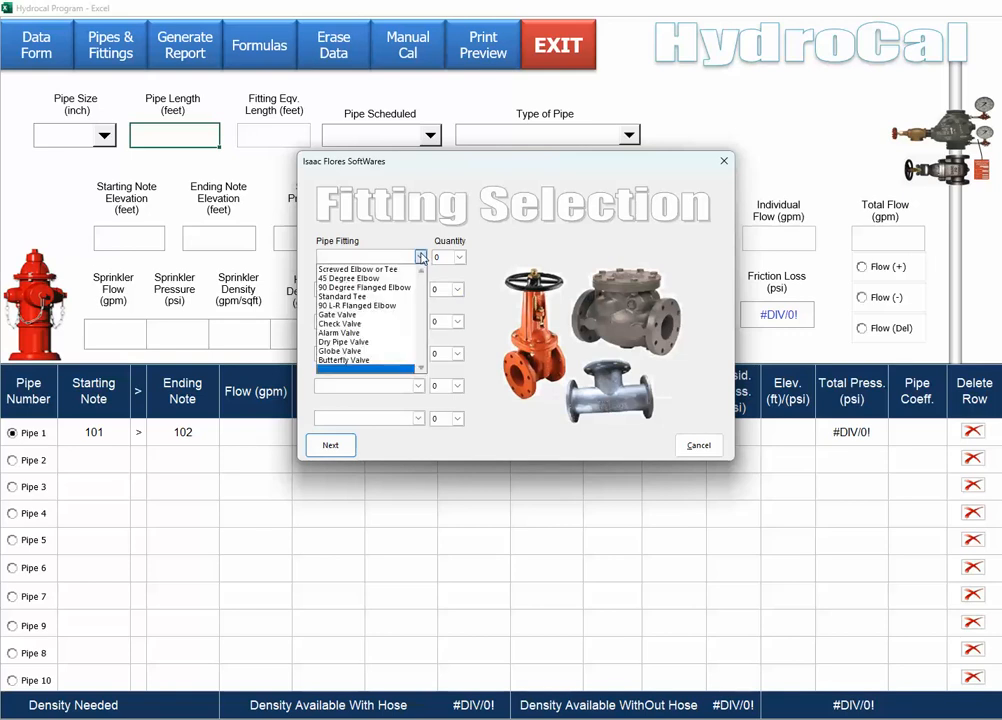
left_click(342, 296)
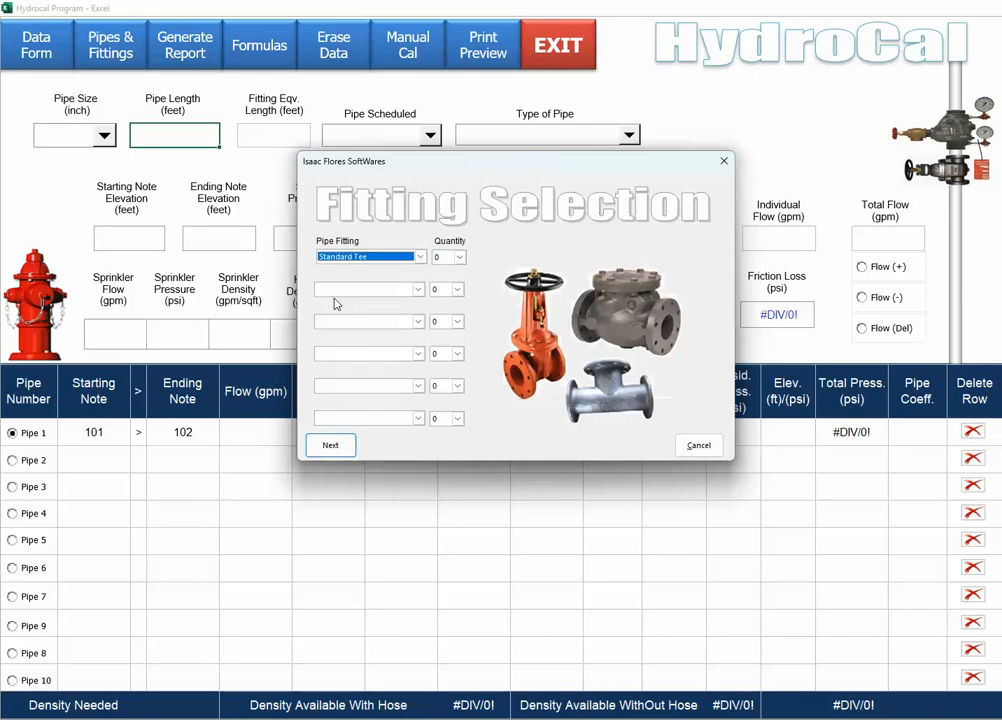
left_click(460, 257)
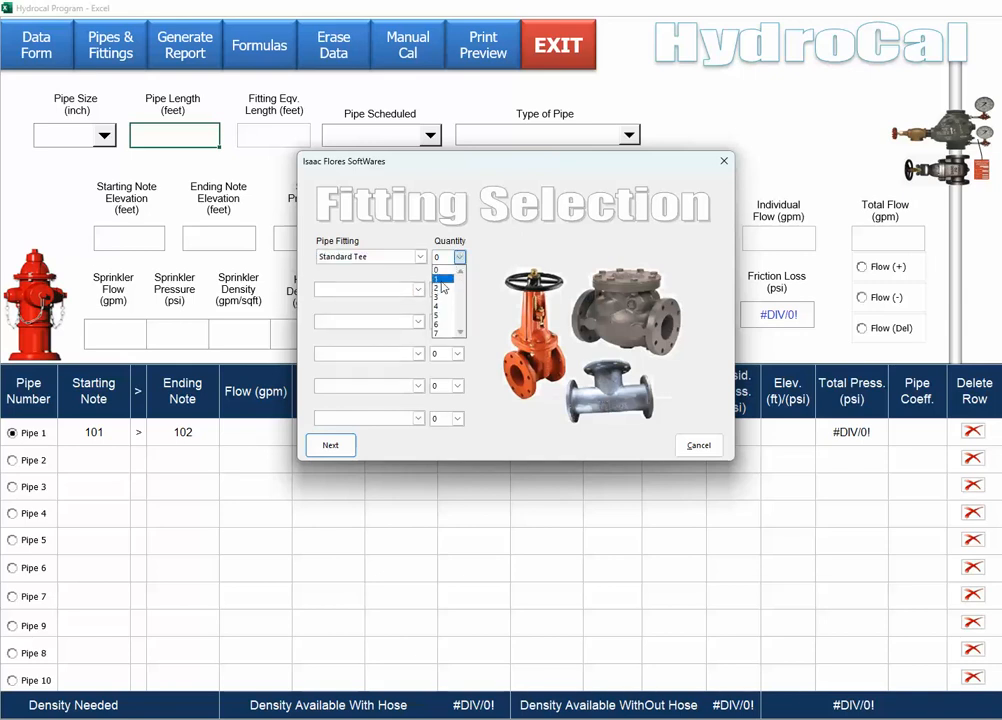
left_click(442, 283)
left_click(418, 289)
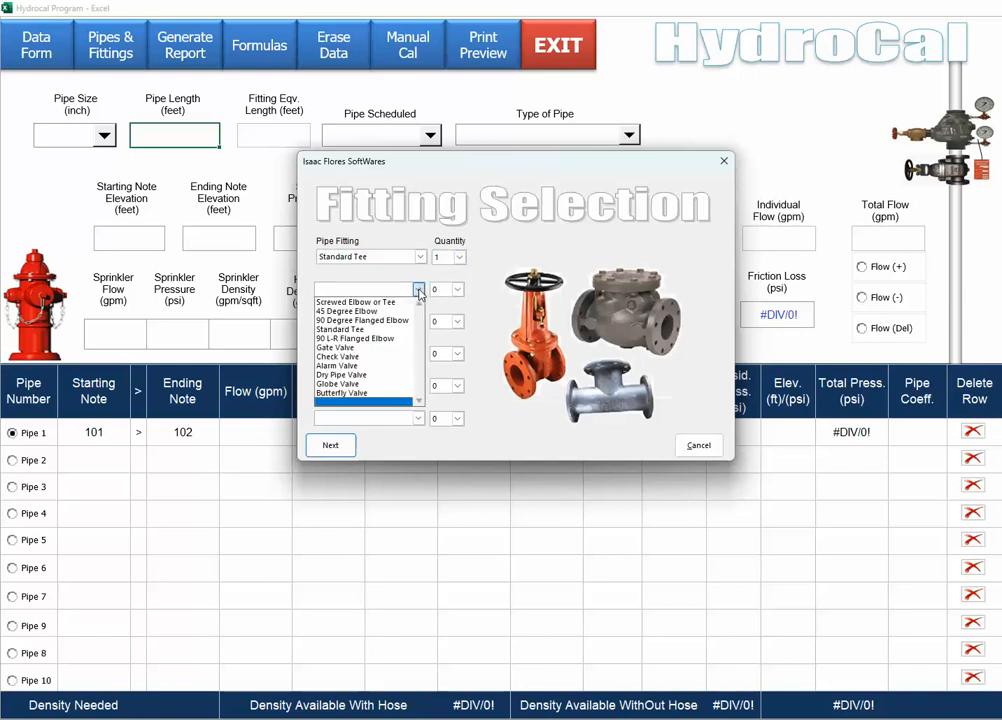
left_click(381, 326)
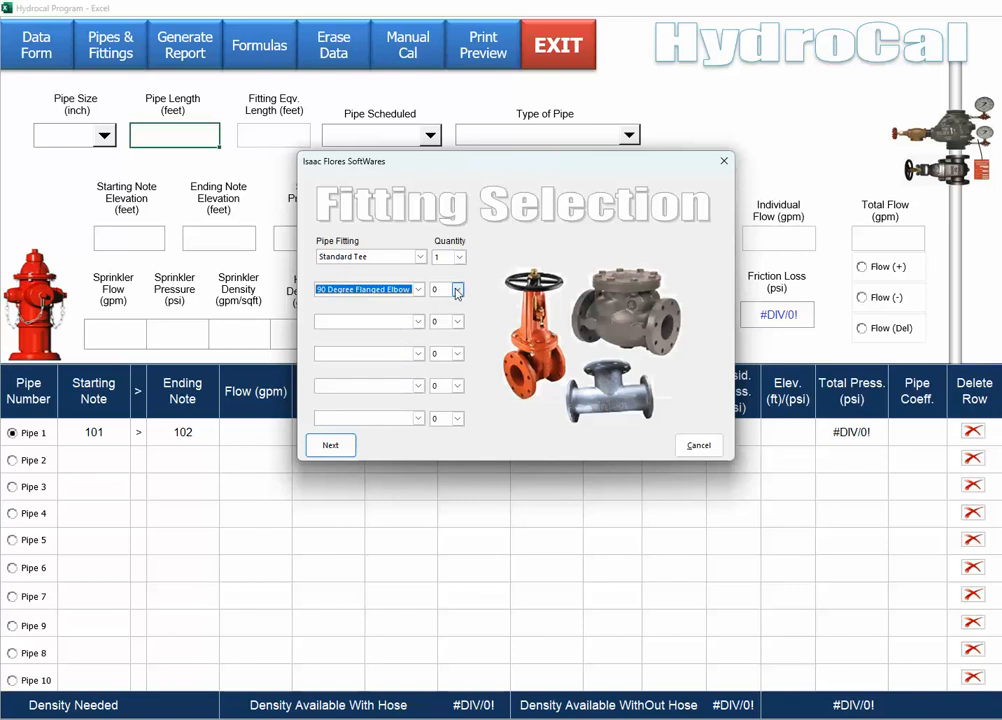
left_click(458, 289)
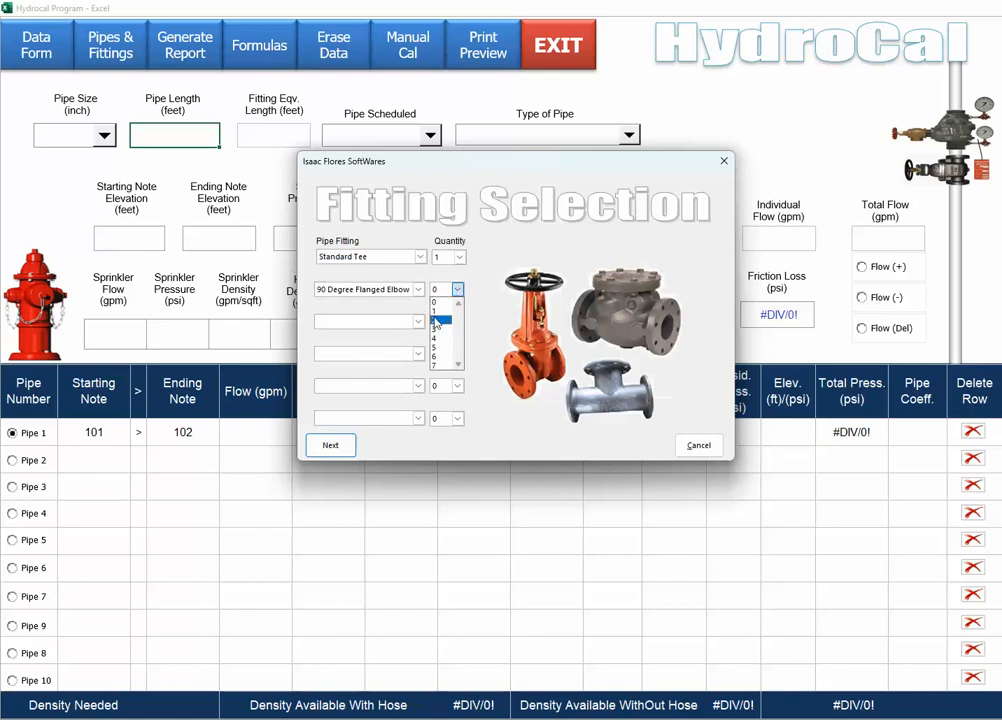
left_click(436, 320)
left_click(418, 321)
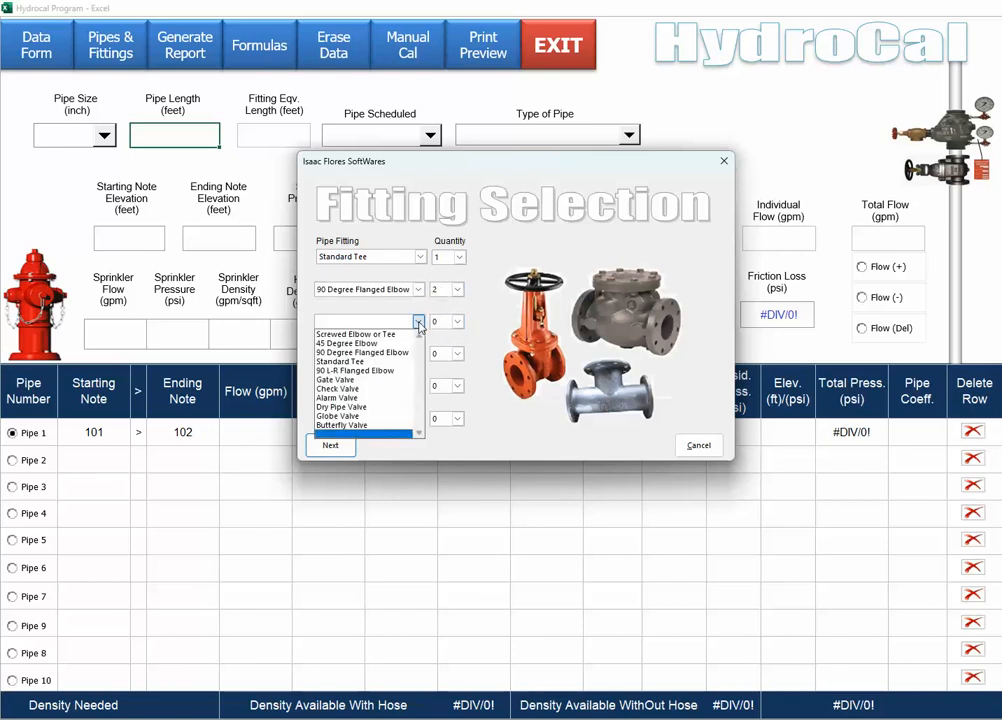
left_click(340, 380)
left_click(458, 322)
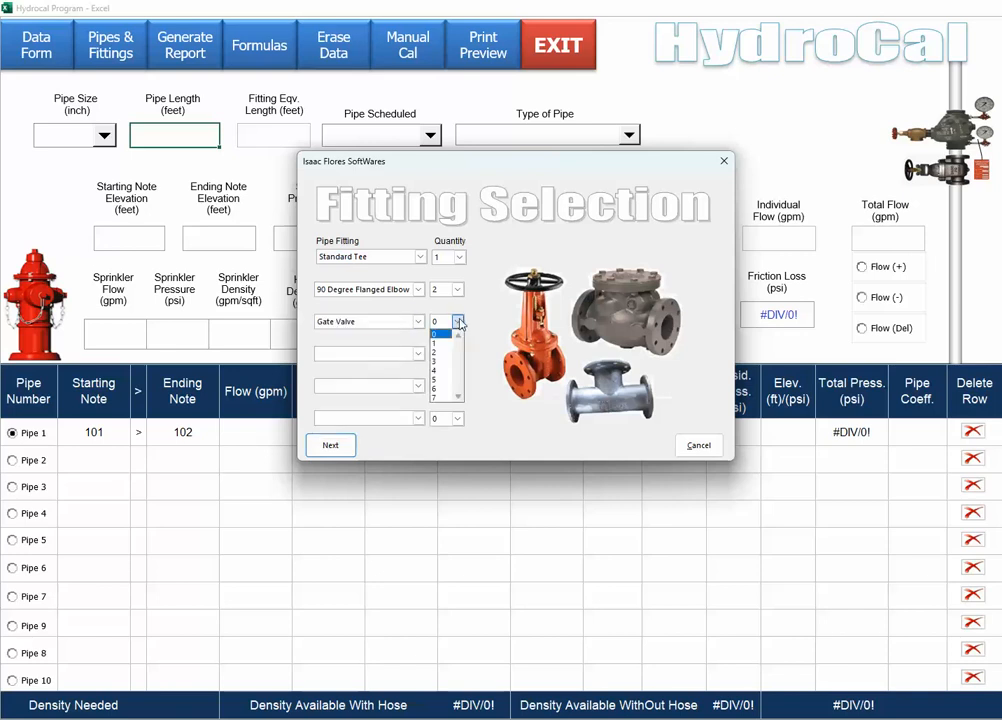
left_click(436, 344)
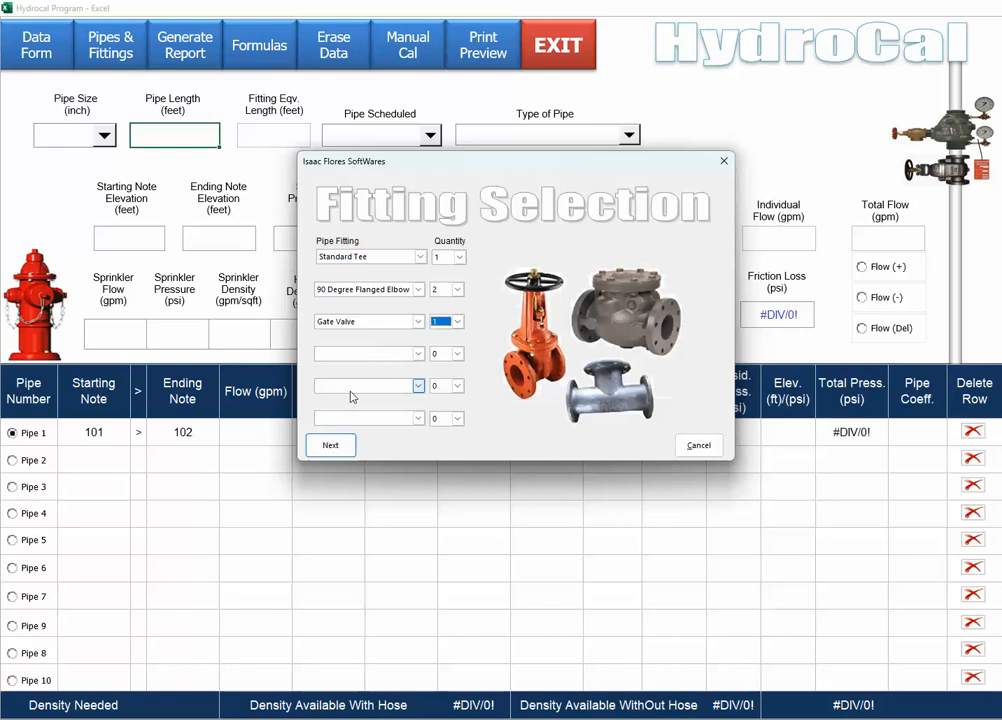
left_click(331, 446)
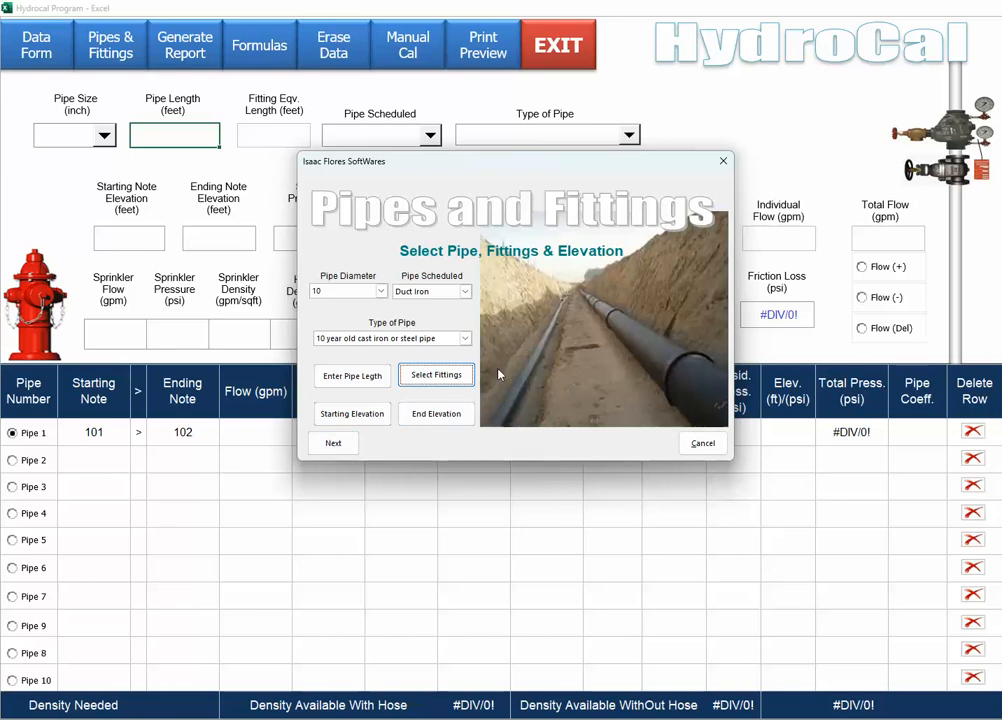
Set the pipe's elevations to 100 ft start and 105 ft end, then finish the pipe entry.
left_click(355, 415)
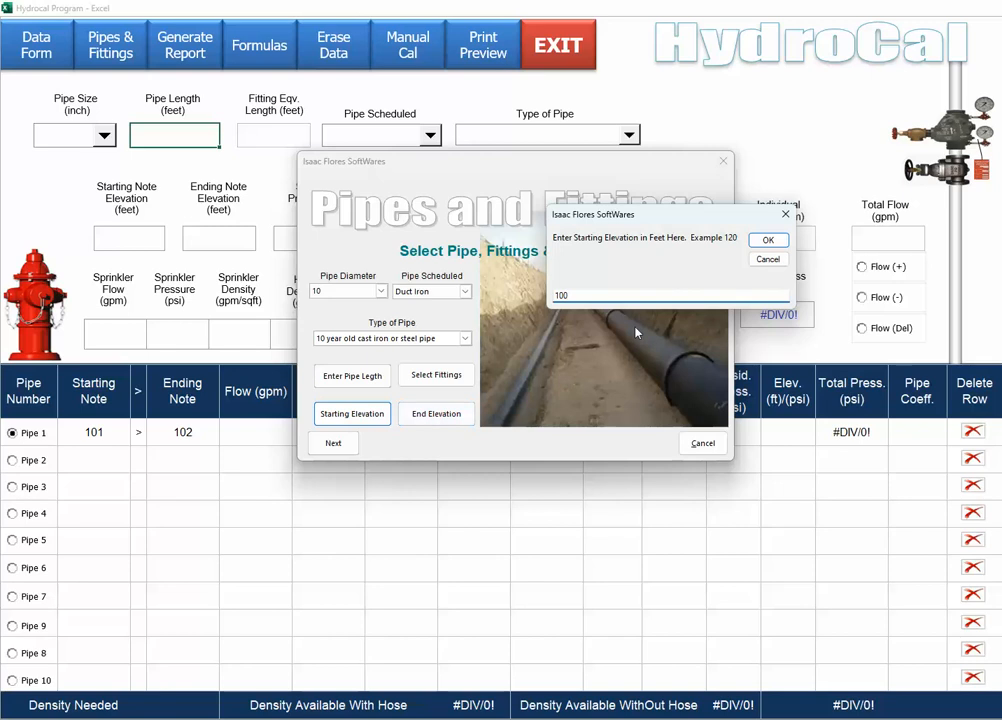
left_click(768, 240)
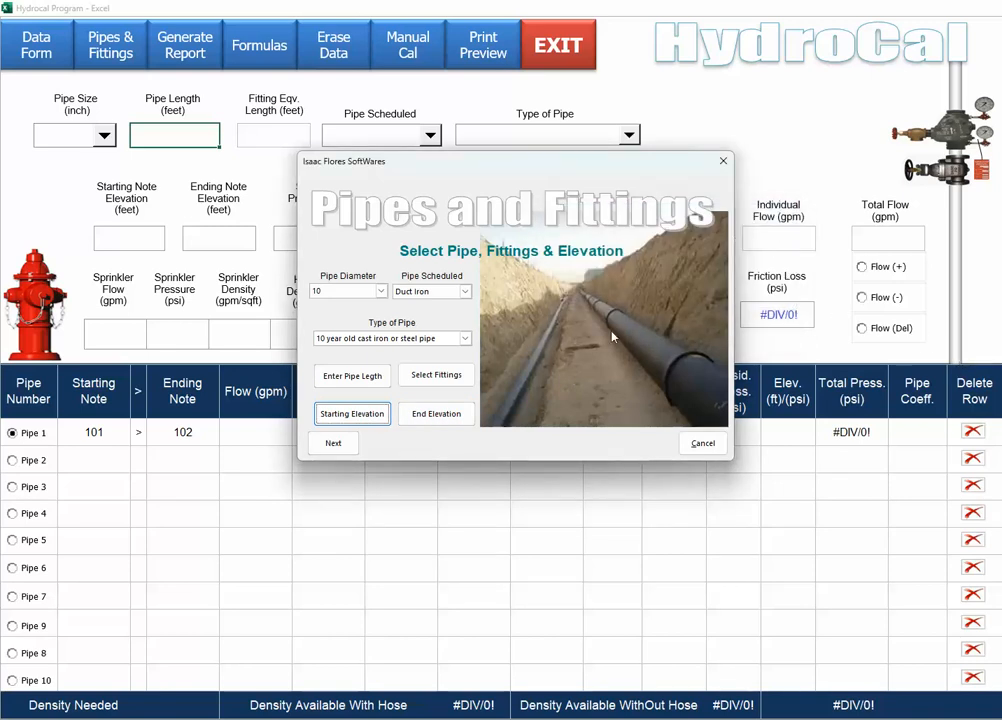
left_click(437, 414)
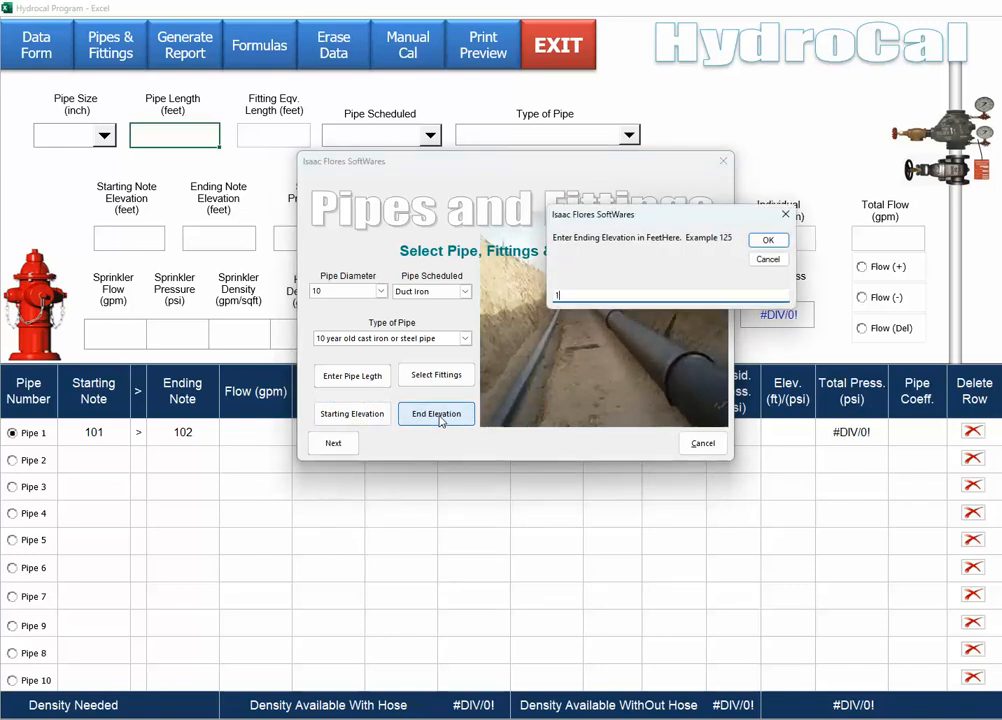
type("105")
left_click(770, 243)
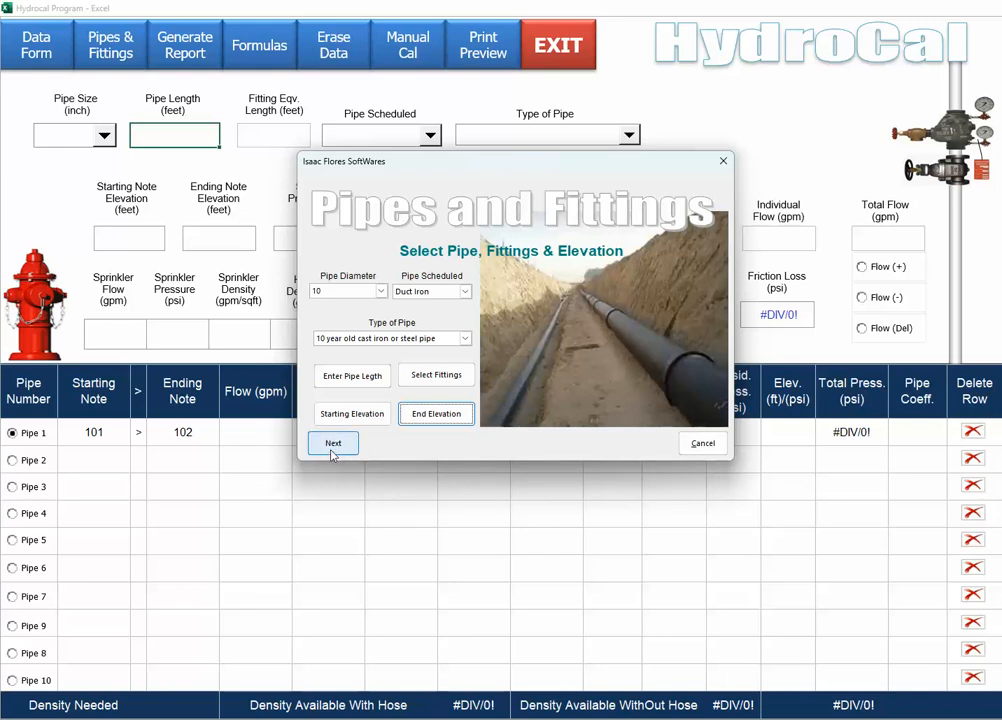
left_click(710, 448)
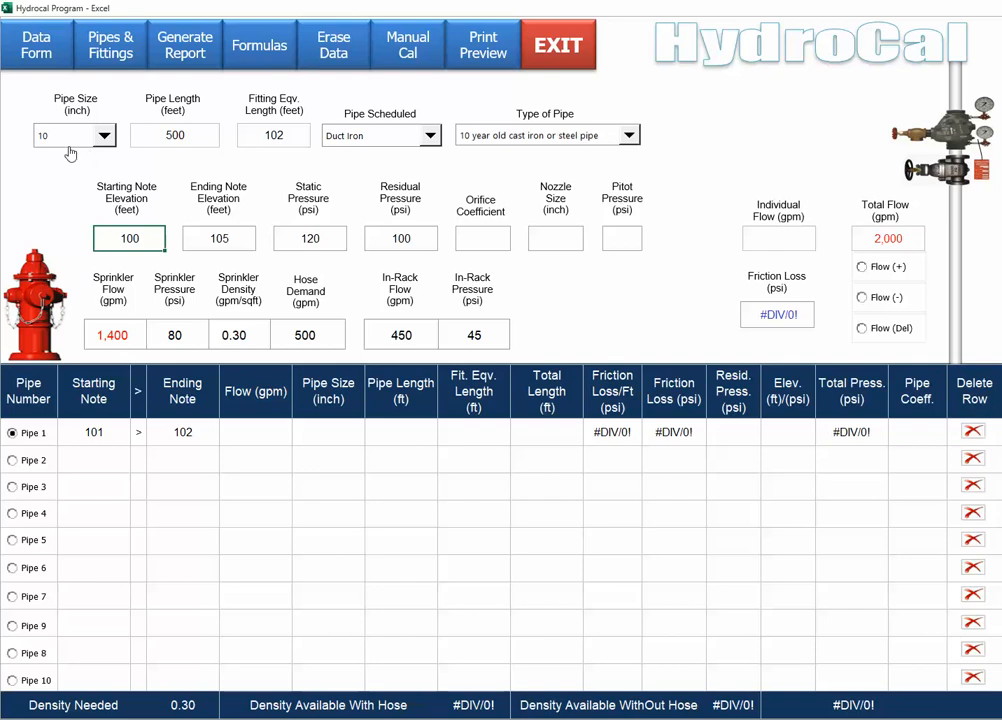
Run the Pipe 1 calculation, giving 1,400 gpm, a 10.39 in pipe and 94.5 psi total pressure.
left_click(30, 442)
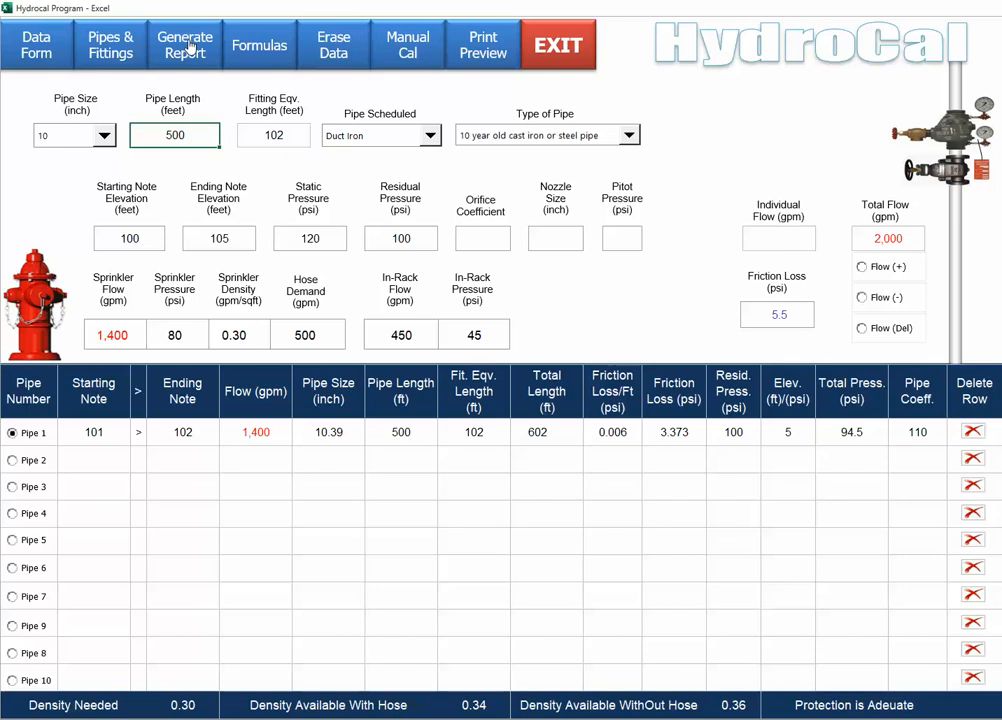
Generate the Hydrocal Report with friction loss graphed against the water supply.
left_click(190, 46)
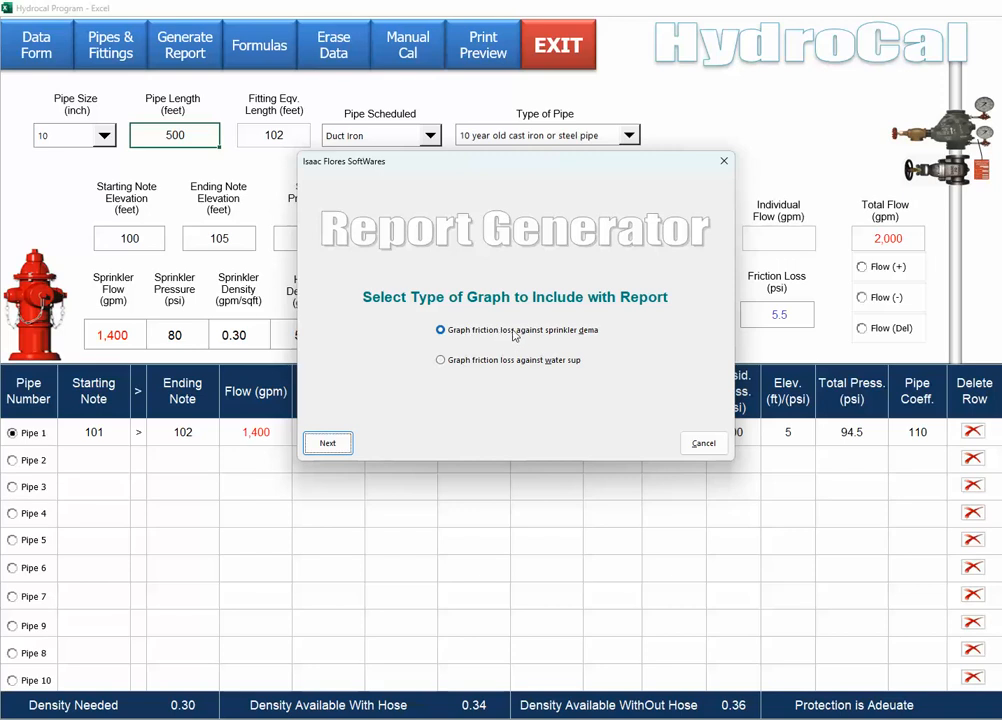
left_click(443, 361)
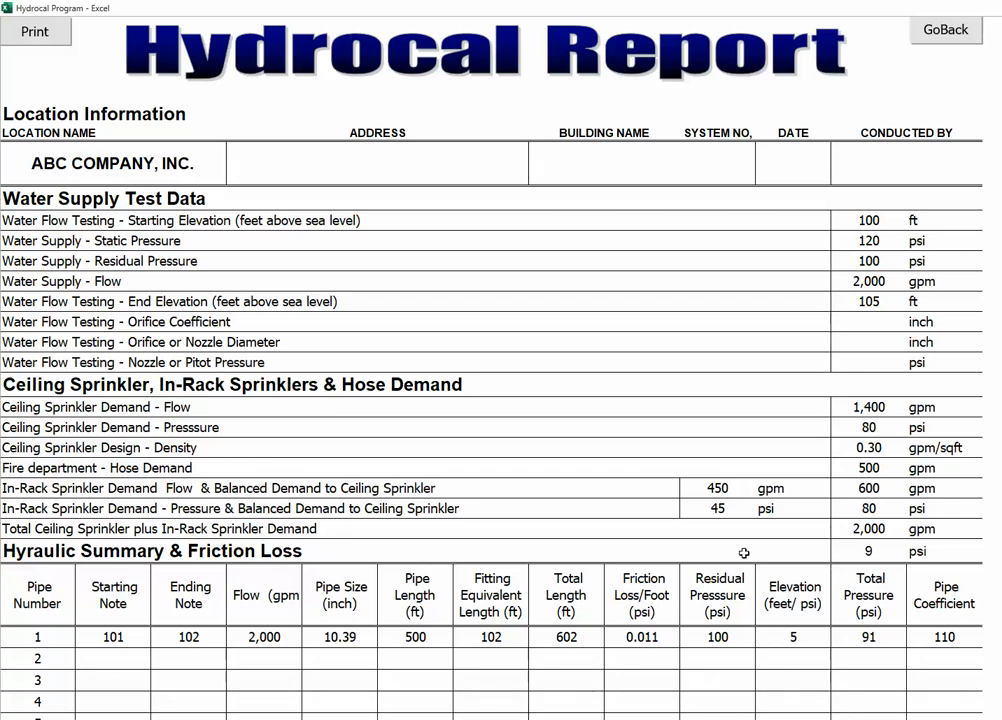
Scroll down the report to the Hydraulic Graph and its 2000 gpm, 100 psi water supply point.
scroll(742, 525, "down", 3)
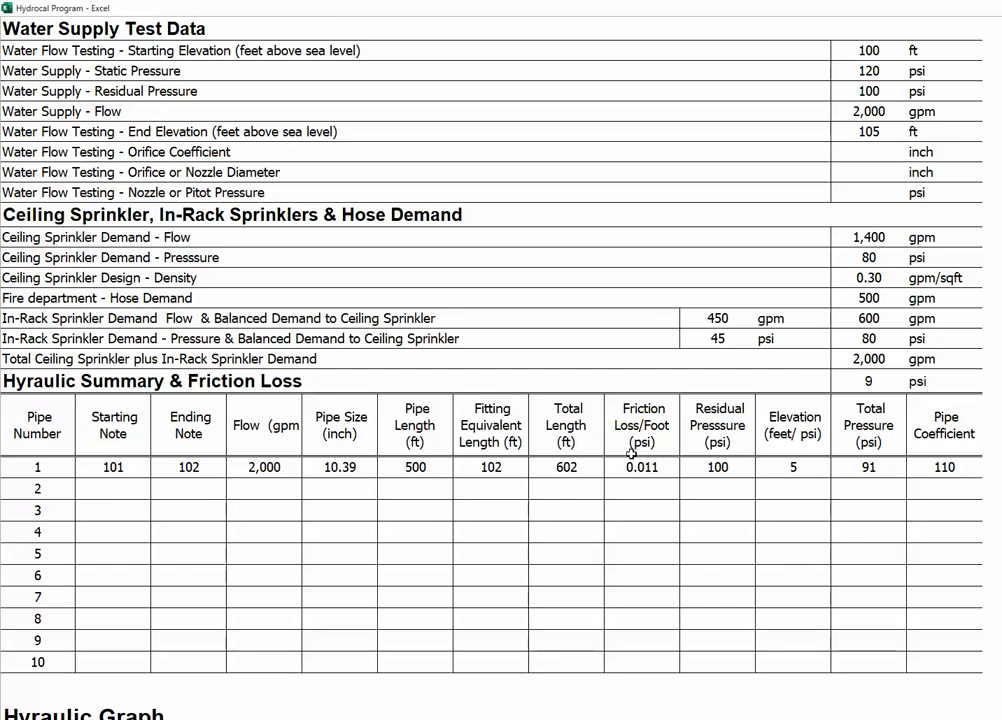
scroll(631, 456, "down", 6)
scroll(632, 461, "down", 7)
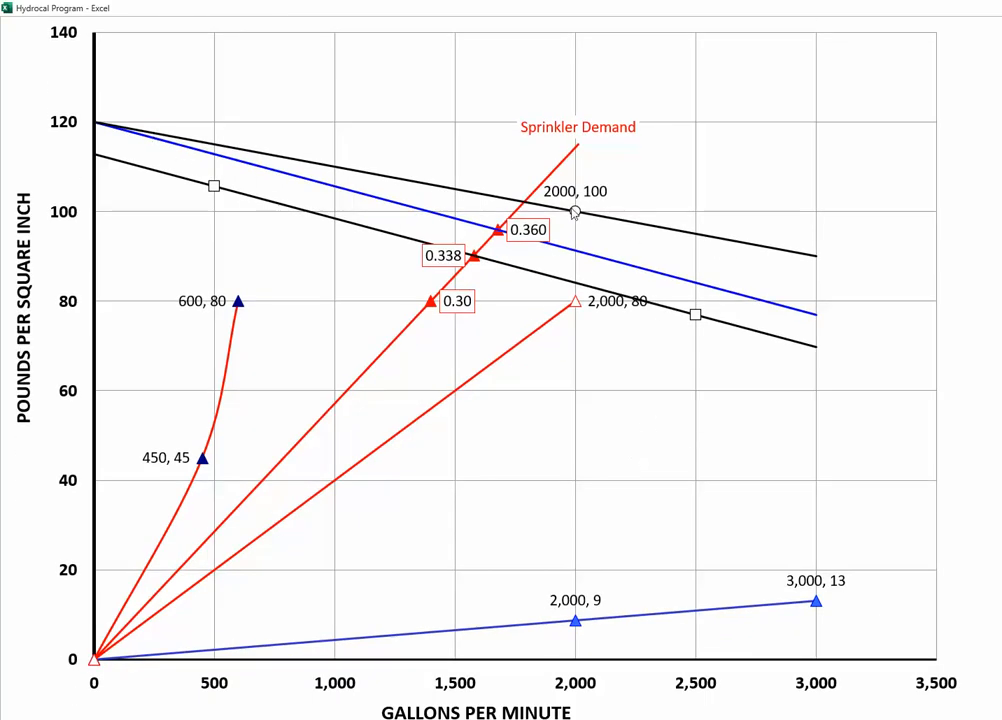
mouse_move(574, 213)
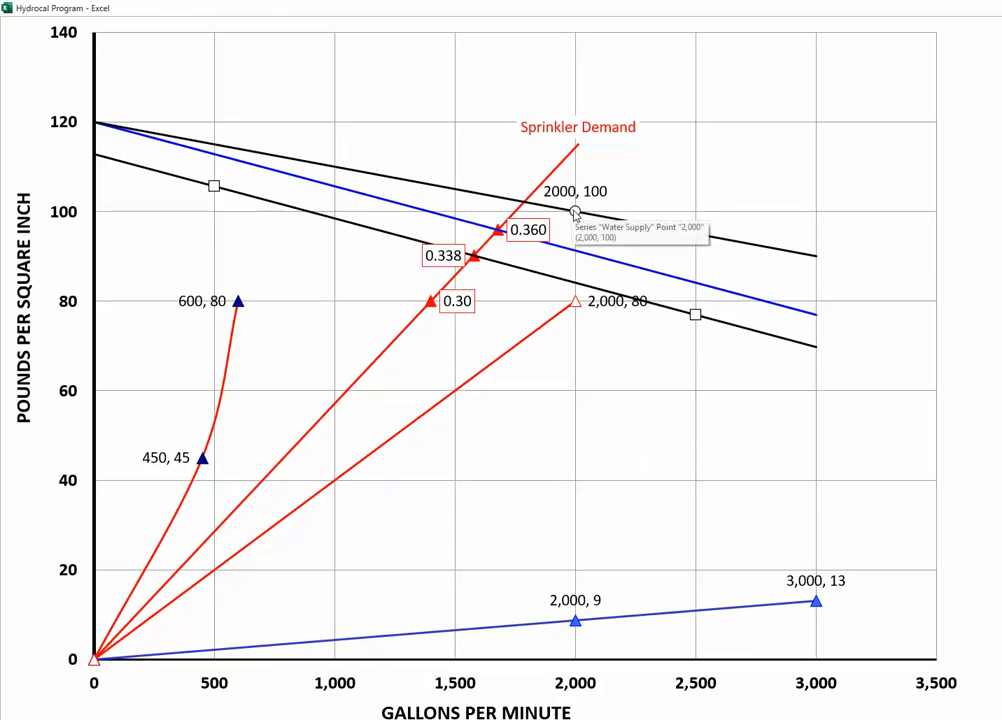